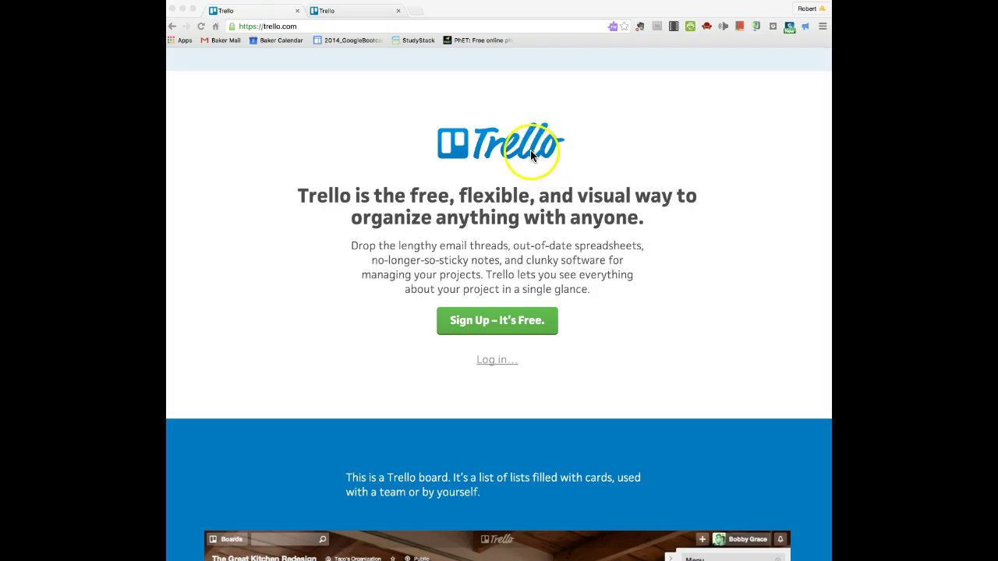
Leave the sign-up page for the Trello tab listing the Welcome Board and Wine Tasting Party boards.
{"action": "left_click", "coordinate": [533, 327]}
{"action": "scroll", "coordinate": [522, 327], "scroll_direction": "up", "scroll_amount": 8}
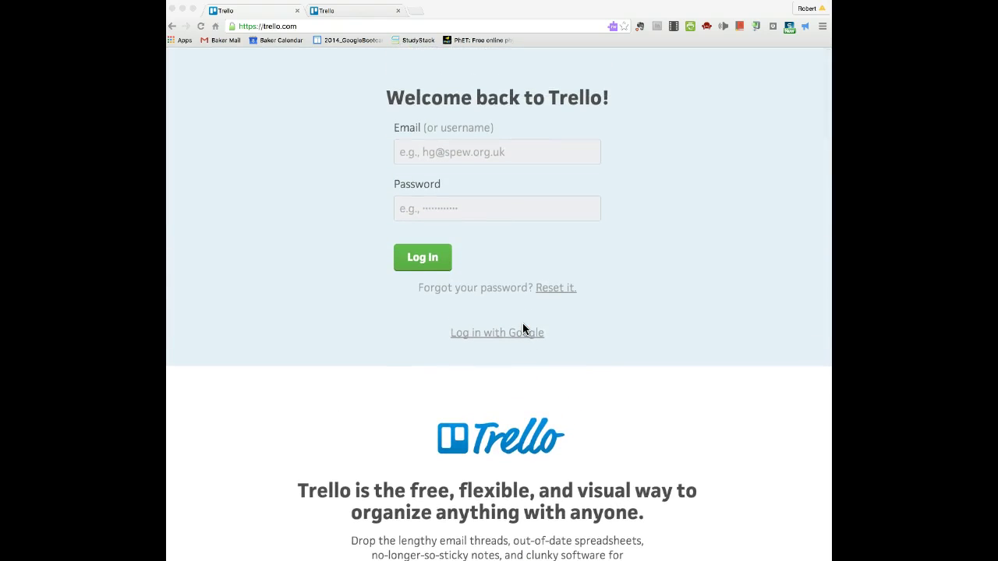
{"action": "left_click", "coordinate": [386, 75]}
{"action": "left_click", "coordinate": [347, 11]}
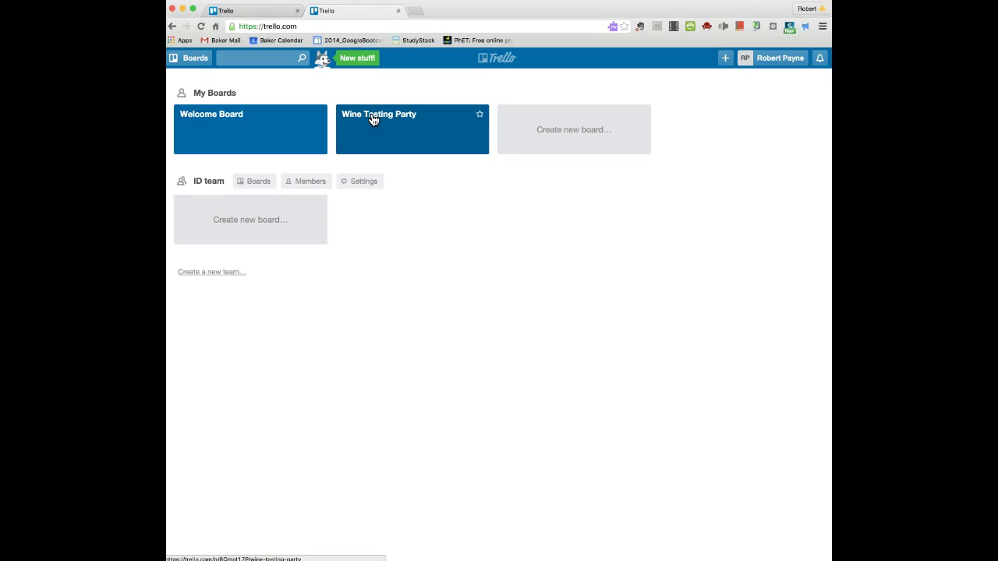
{"action": "left_click_drag", "start_coordinate": [417, 149], "coordinate": [407, 173]}
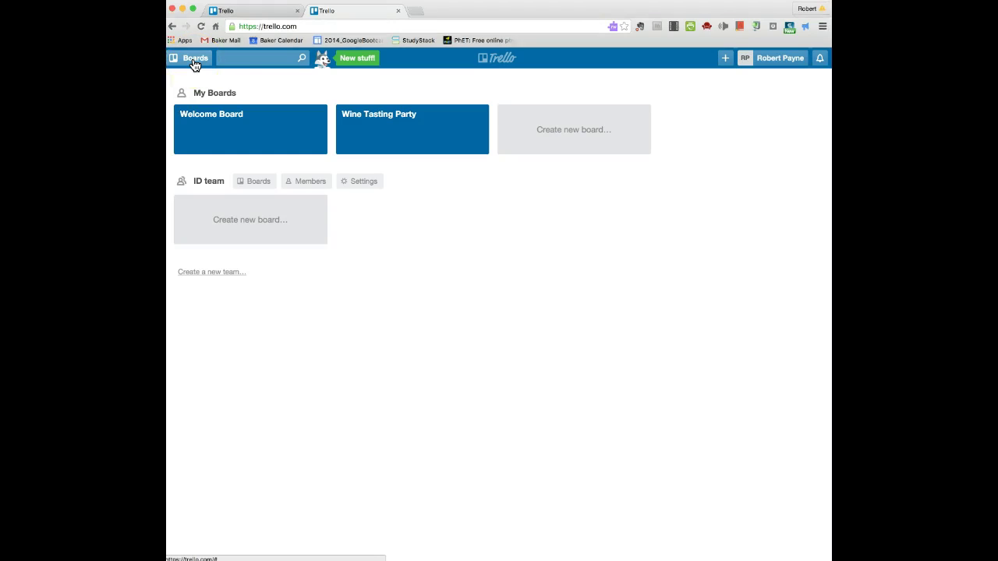
Bring up the Create menu and look over the new board, personal team and business team options.
{"action": "left_click", "coordinate": [724, 60]}
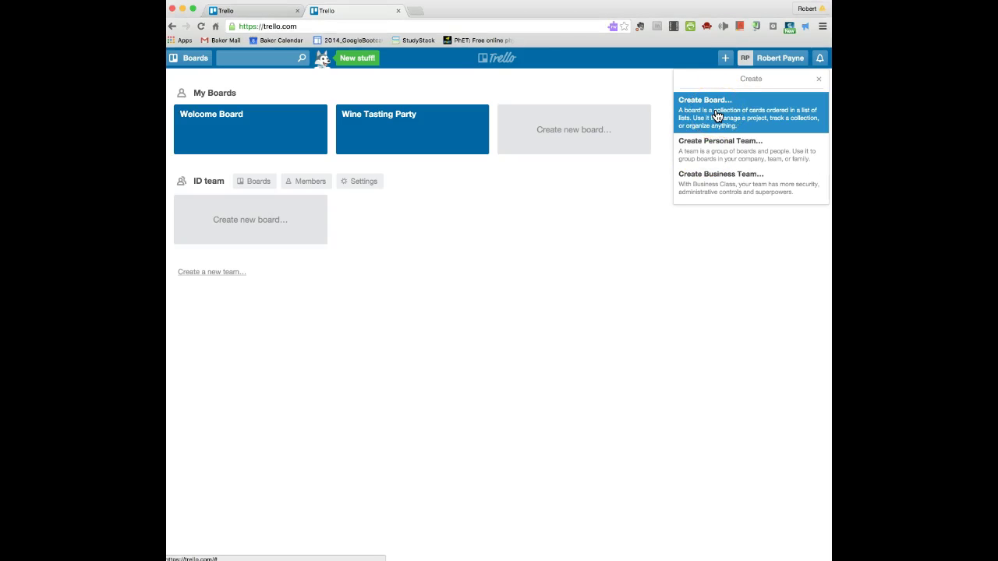
{"action": "left_click", "coordinate": [705, 161]}
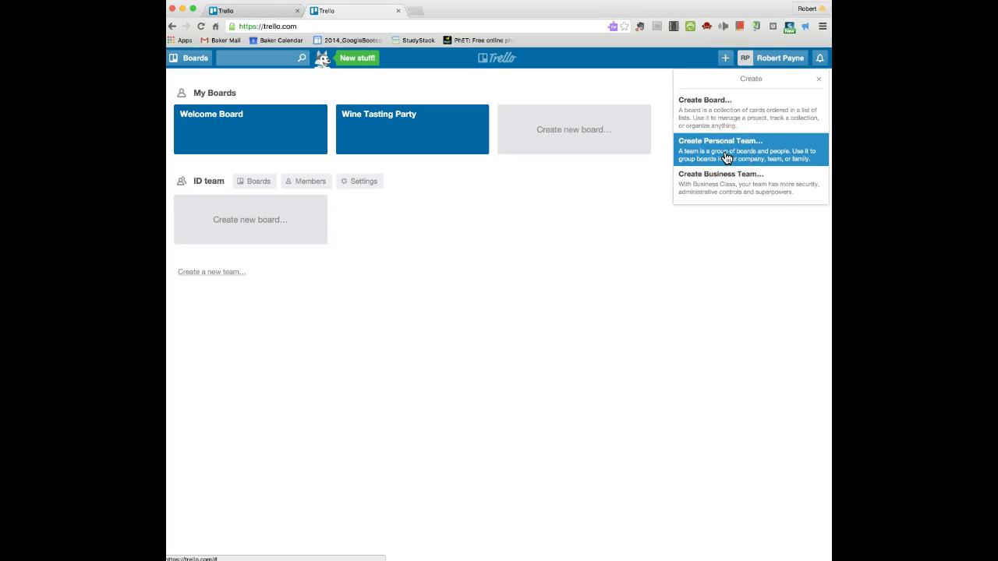
{"action": "left_click", "coordinate": [717, 175]}
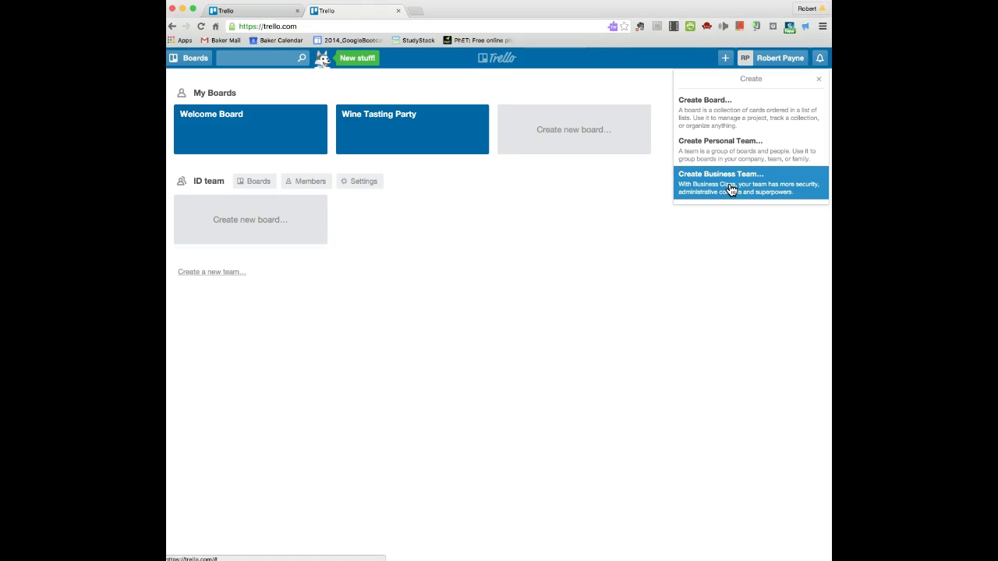
{"action": "left_click", "coordinate": [760, 84]}
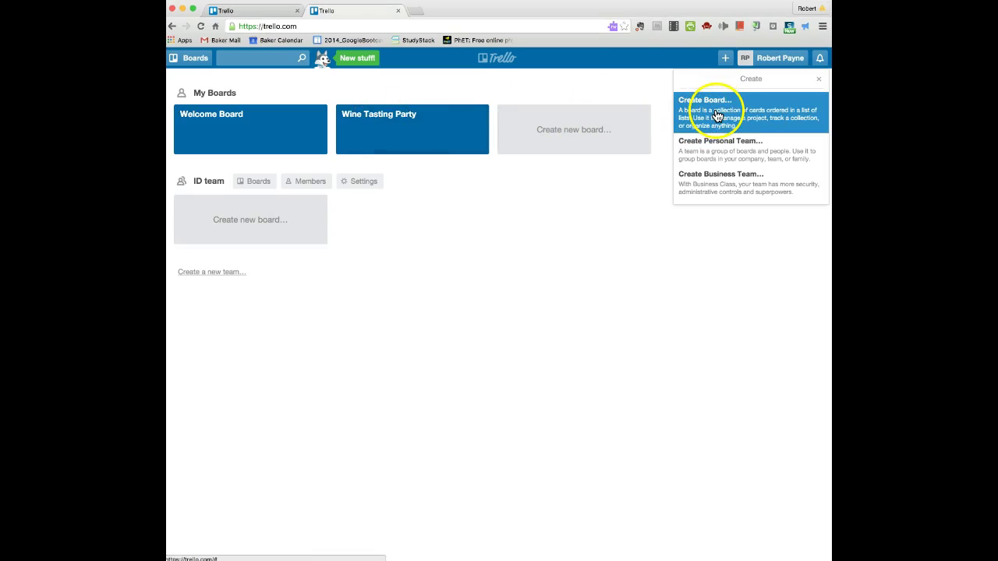
Open the Wine Tasting Party board and scroll right to the Add a list slot.
{"action": "left_click", "coordinate": [384, 119]}
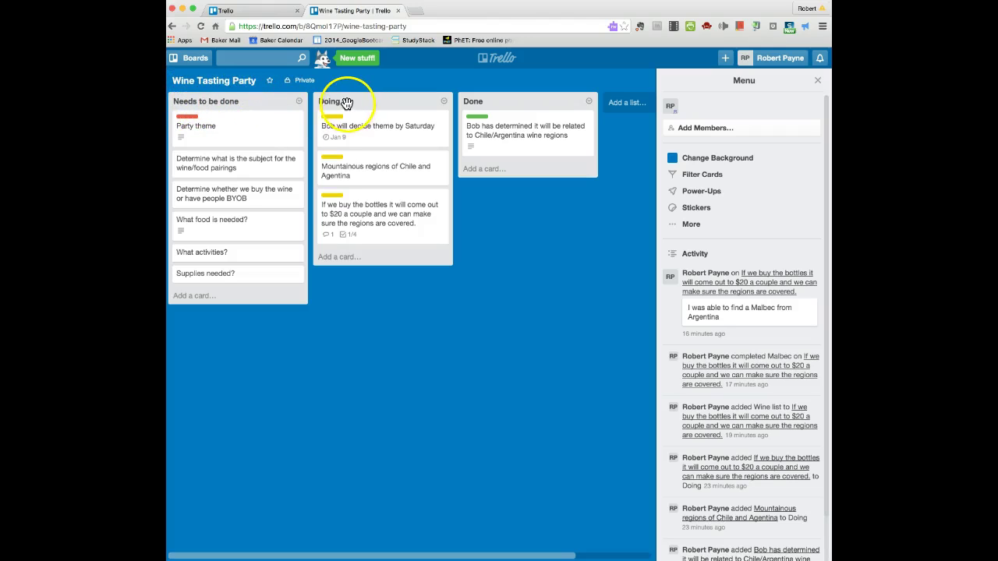
{"action": "scroll", "coordinate": [474, 100], "scroll_direction": "right", "scroll_amount": 1}
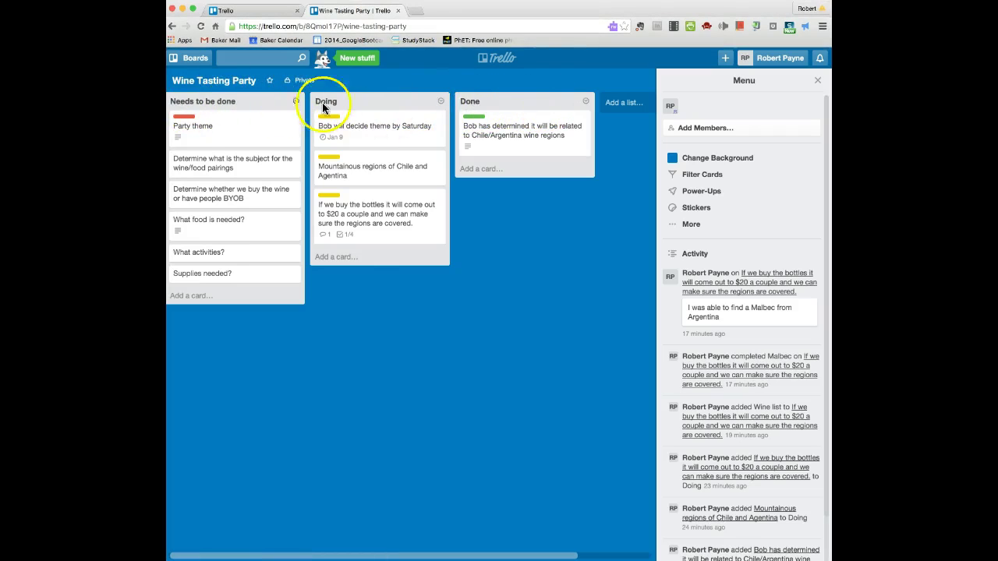
{"action": "left_click", "coordinate": [630, 110]}
{"action": "left_click", "coordinate": [624, 123]}
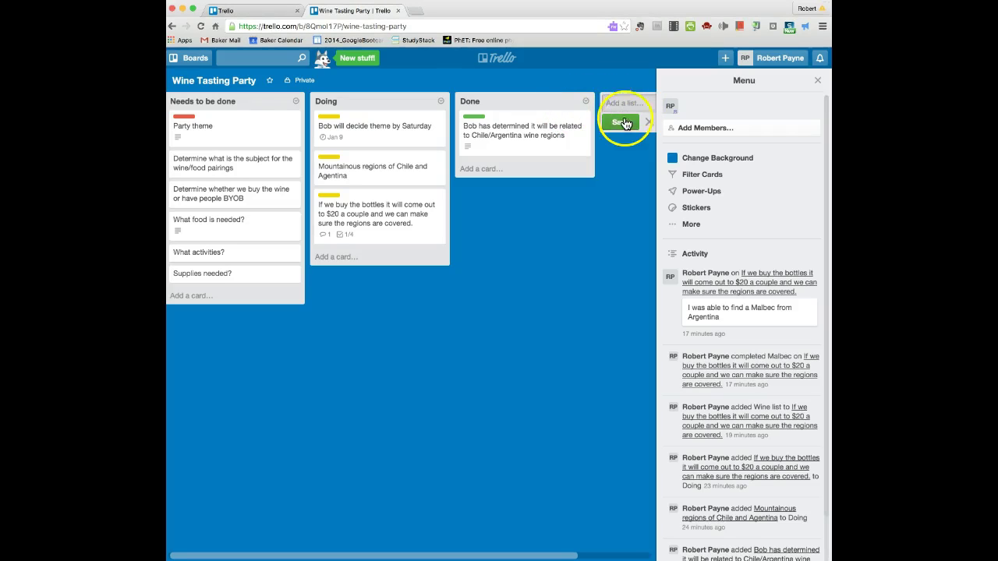
Close the board menu and add a list titled 'sadjklsadkl;fjkskadj' after Done.
{"action": "left_click", "coordinate": [816, 80]}
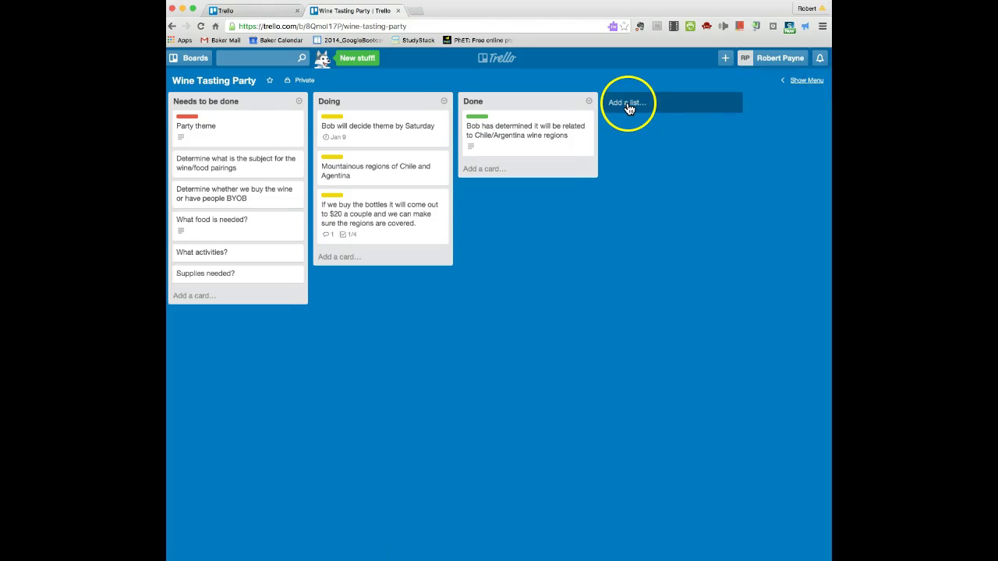
{"action": "left_click", "coordinate": [628, 103]}
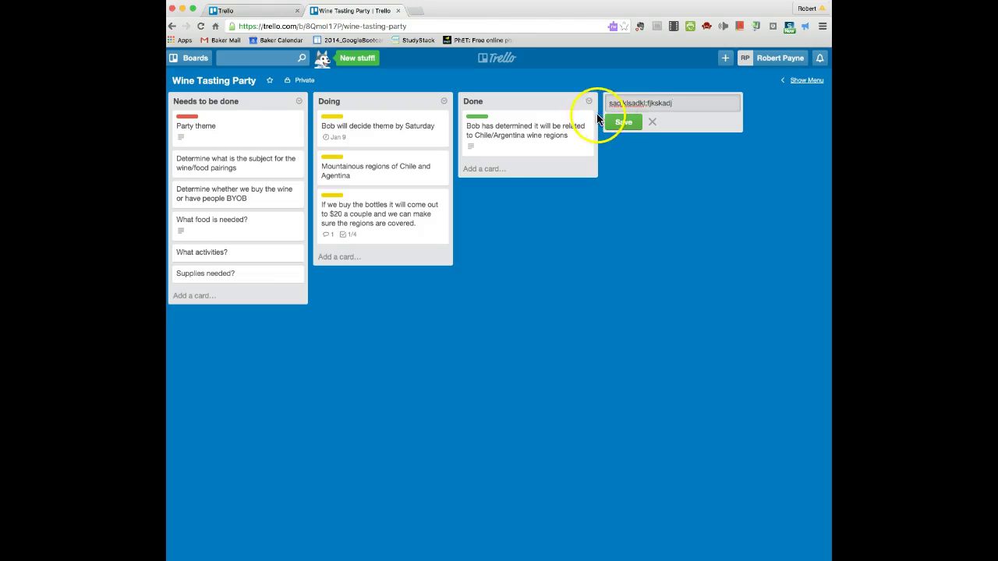
{"action": "left_click", "coordinate": [623, 123]}
{"action": "left_click", "coordinate": [798, 124]}
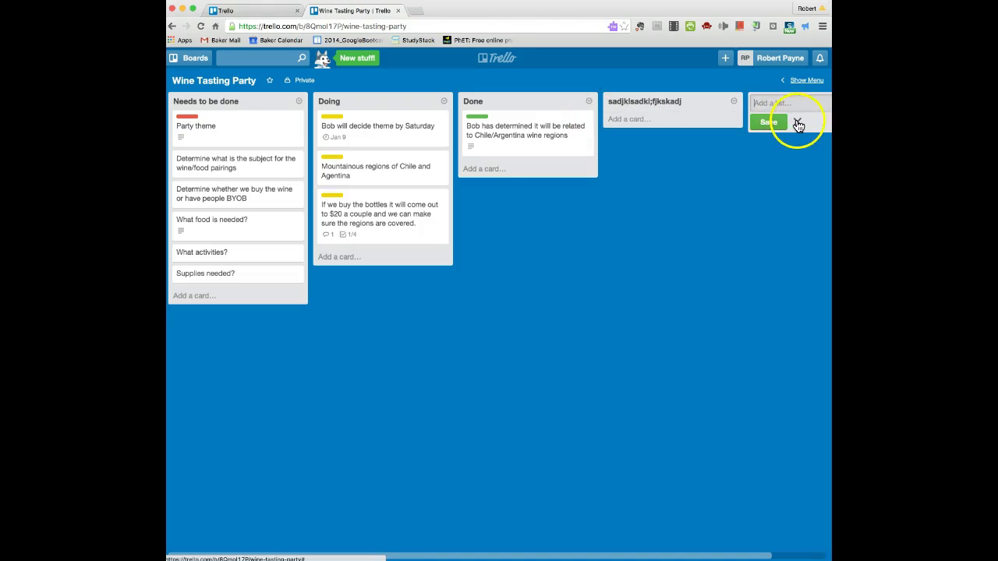
Check the new list's actions menu and leave its title unchanged.
{"action": "left_click", "coordinate": [734, 104]}
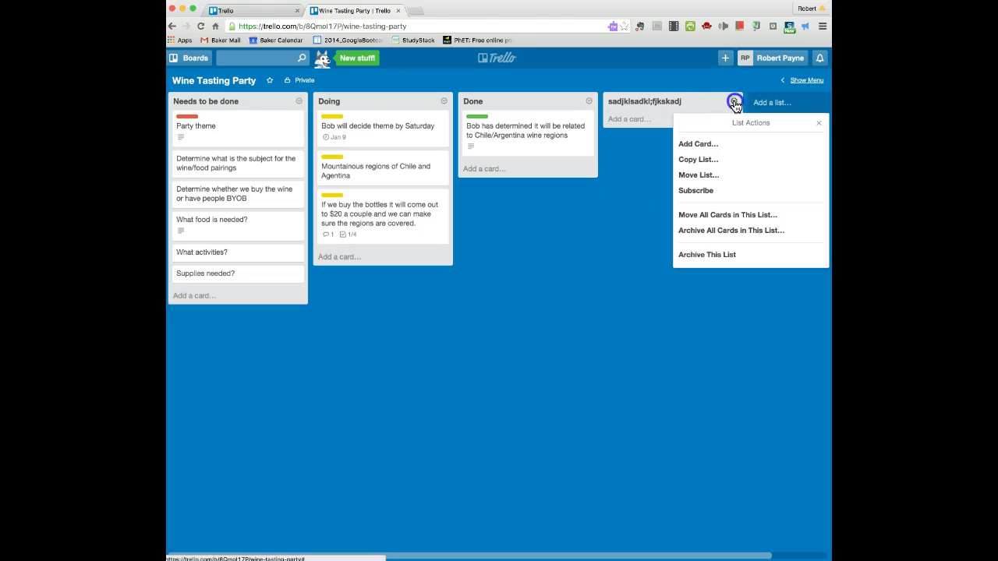
{"action": "left_click", "coordinate": [733, 103]}
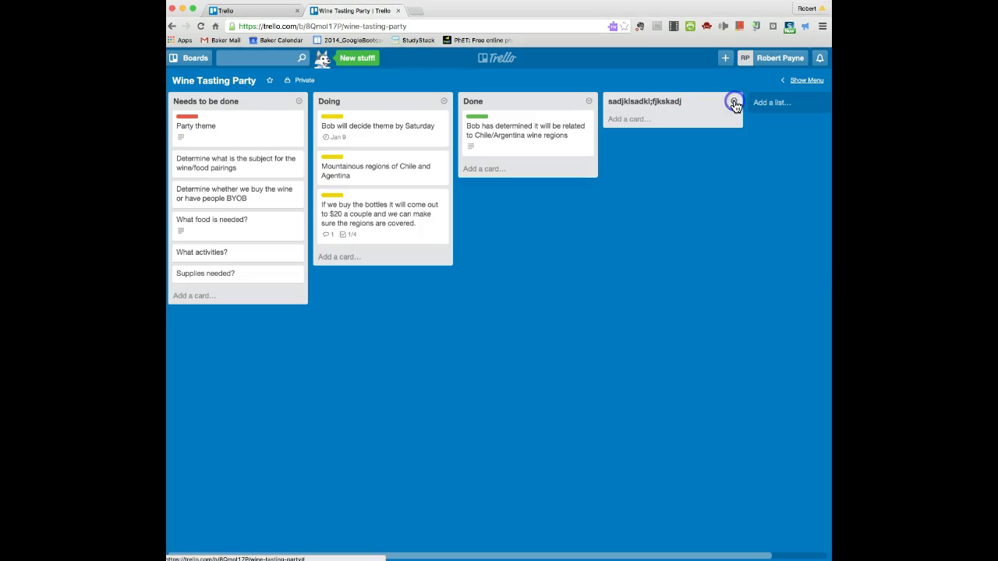
{"action": "left_click", "coordinate": [668, 103]}
{"action": "left_click", "coordinate": [652, 124]}
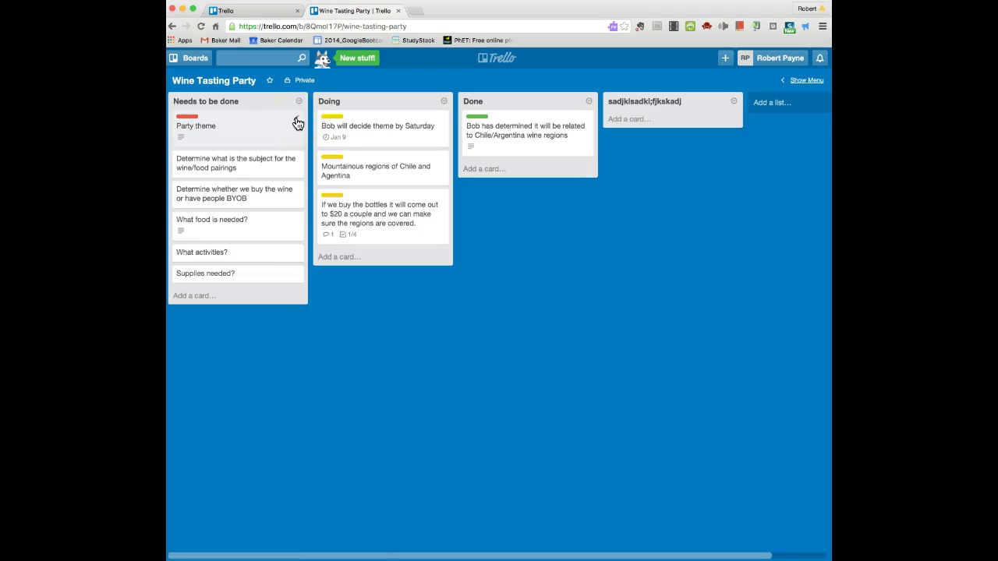
{"action": "left_click", "coordinate": [296, 123]}
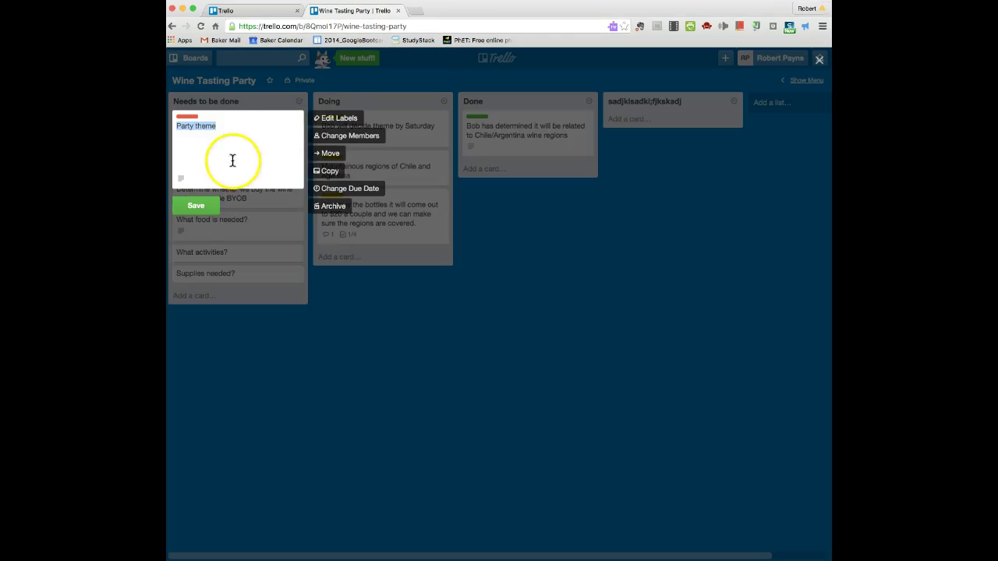
{"action": "left_click", "coordinate": [179, 128]}
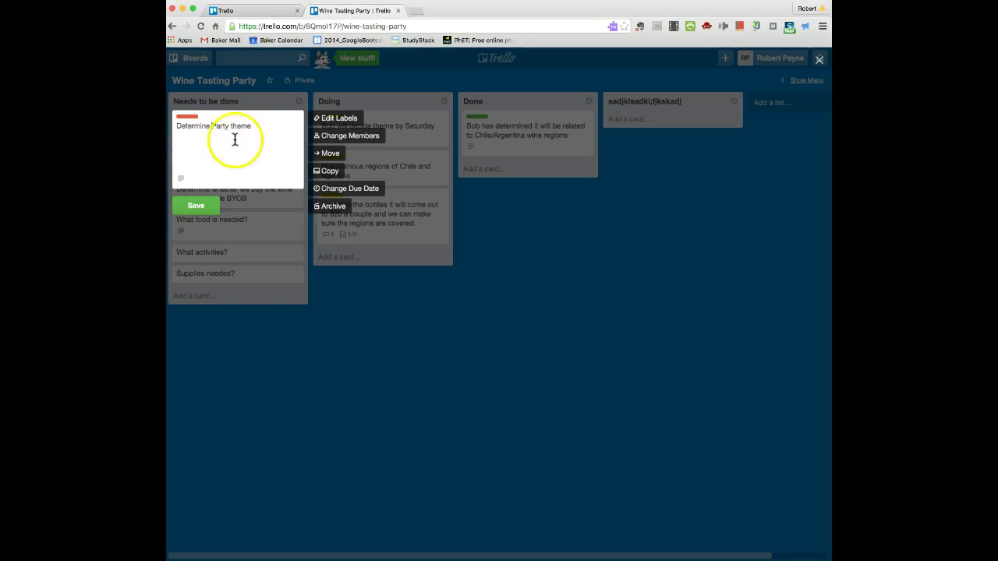
{"action": "left_click", "coordinate": [196, 207]}
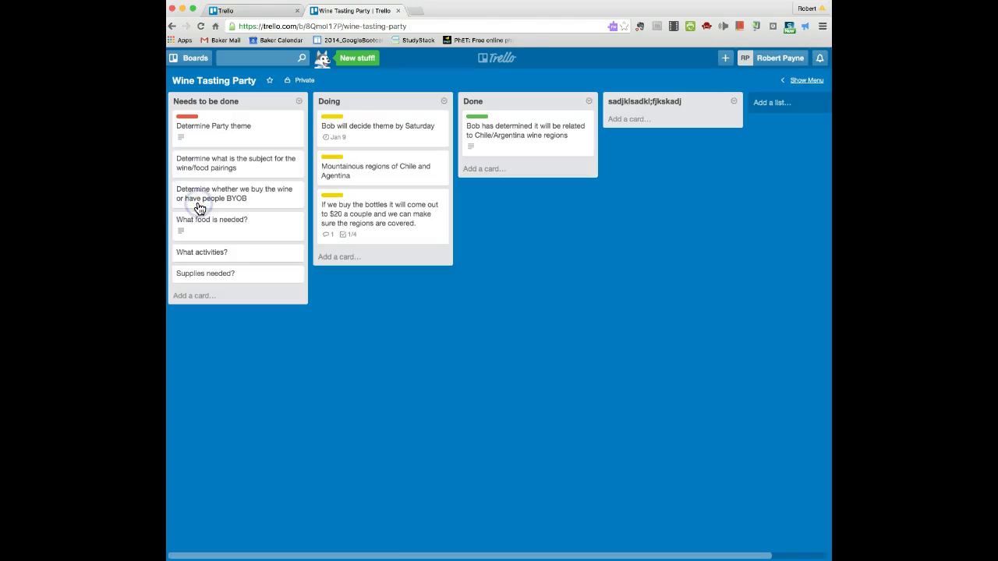
{"action": "mouse_move", "coordinate": [196, 127]}
{"action": "left_mouse_down"}
{"action": "mouse_move", "coordinate": [285, 107]}
{"action": "mouse_move", "coordinate": [192, 119]}
{"action": "left_mouse_up"}
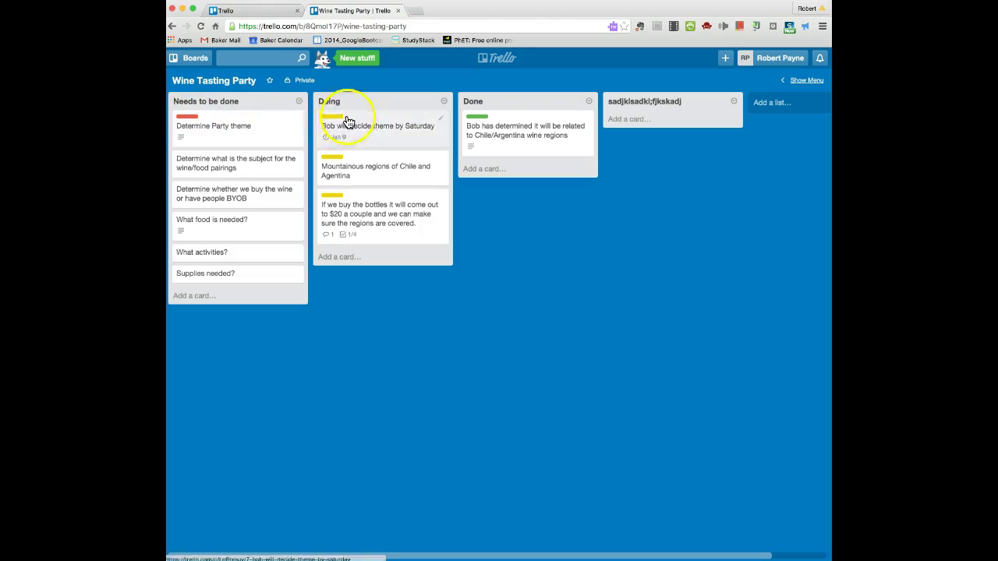
{"action": "left_click", "coordinate": [296, 121]}
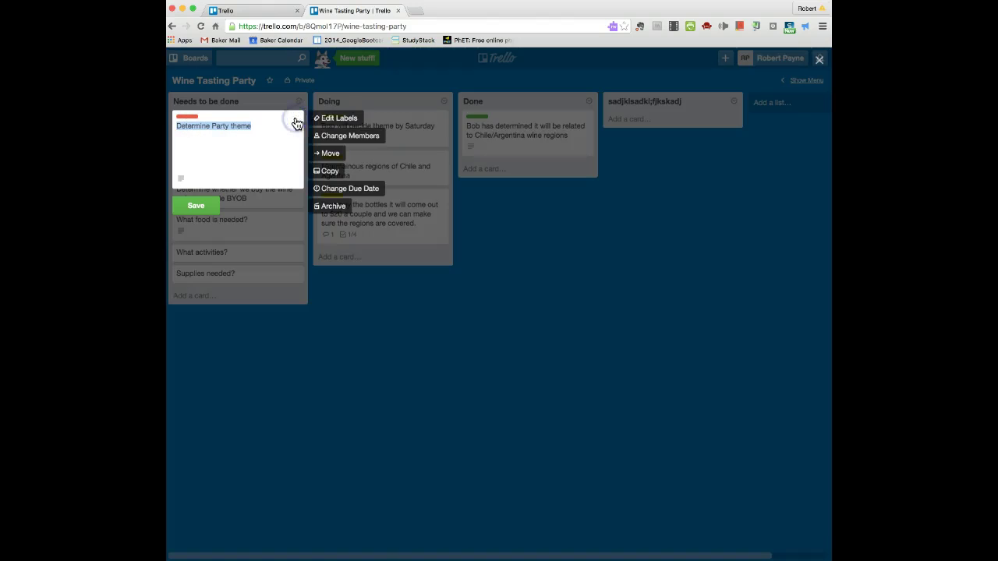
{"action": "left_click", "coordinate": [342, 119]}
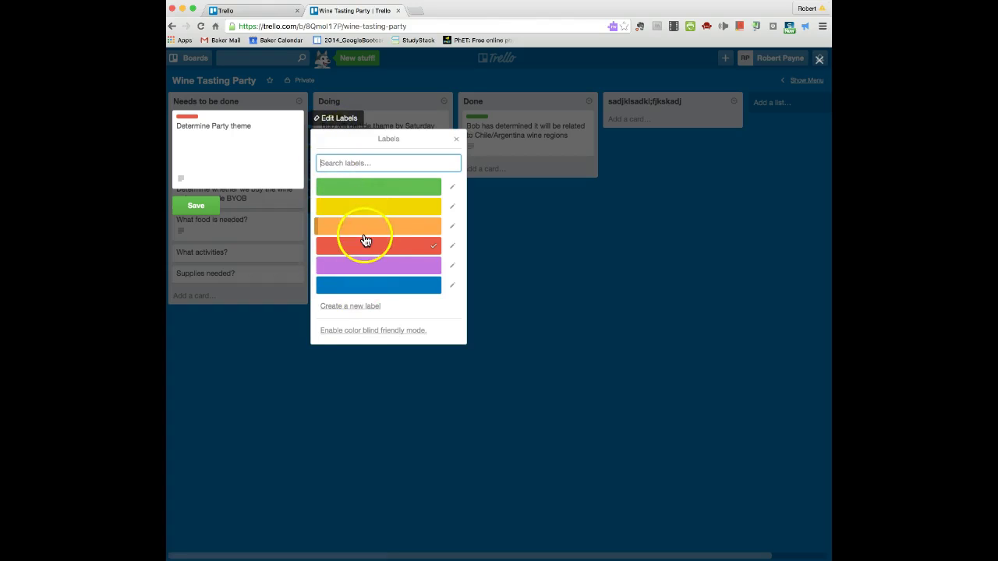
{"action": "left_click", "coordinate": [457, 142]}
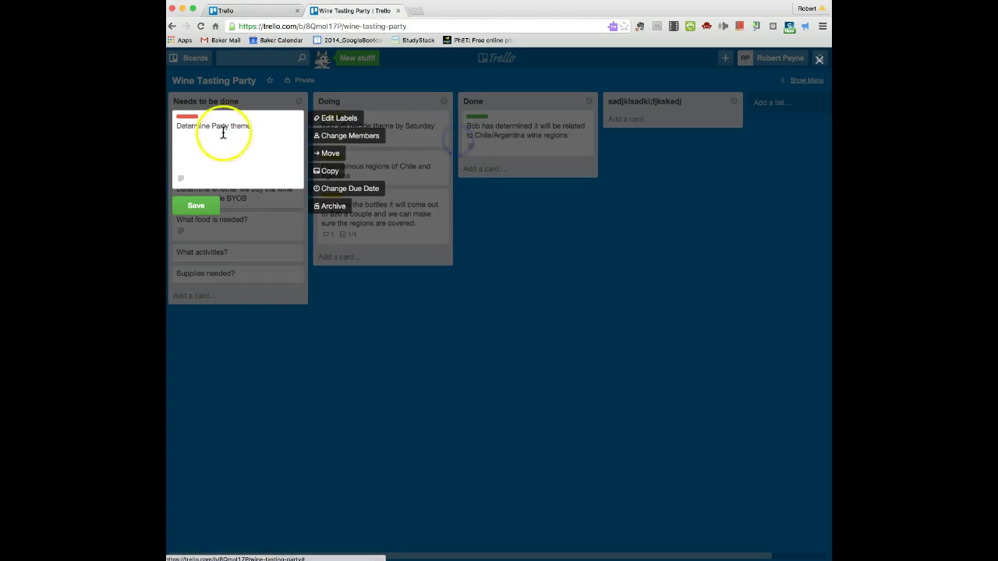
{"action": "left_click", "coordinate": [197, 208]}
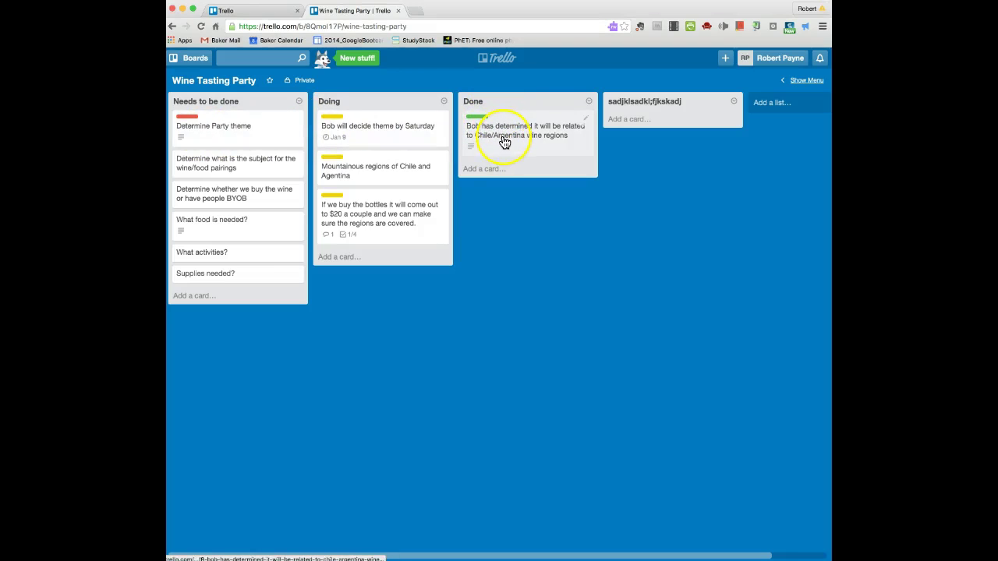
{"action": "scroll", "coordinate": [503, 141], "scroll_direction": "right", "scroll_amount": 1}
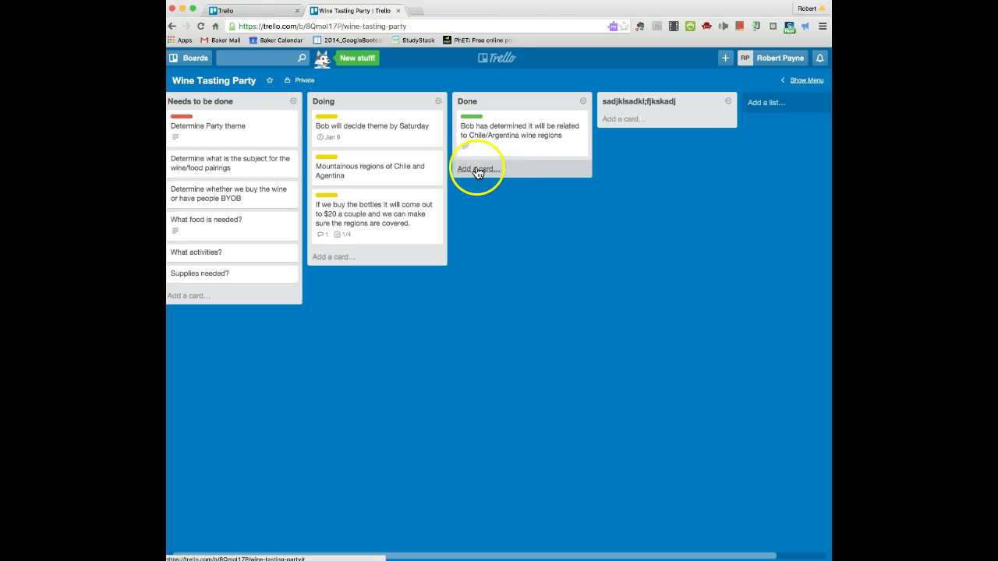
Add cards 'fsadlkjfsadlkjdfjkajklfdjkl' and 'fsjkdafl;kgdfs' to the last list, discarding a third draft card.
{"action": "left_click", "coordinate": [624, 120]}
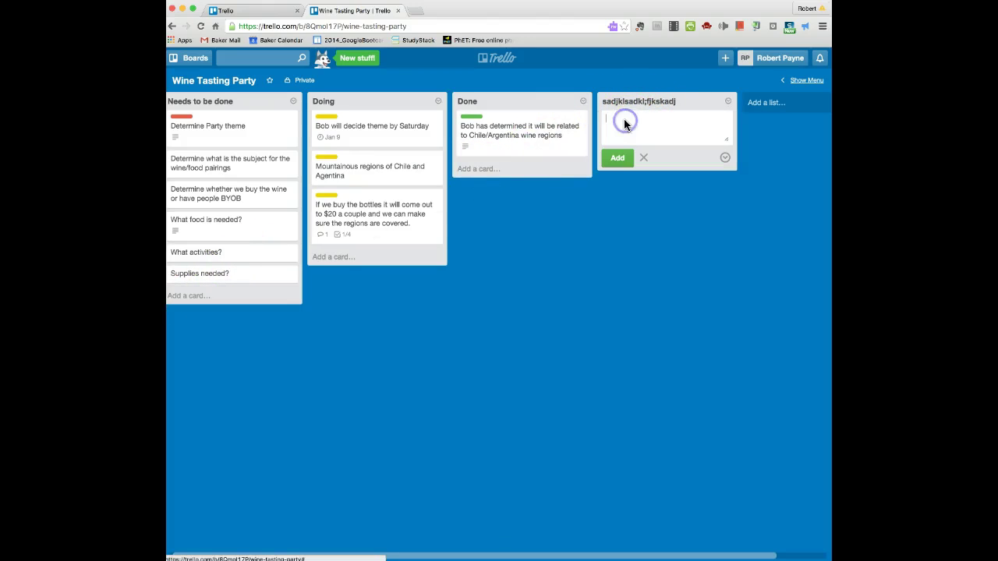
{"action": "type", "text": "fsadlkjfsadlkjdfjkajklfdjkl"}
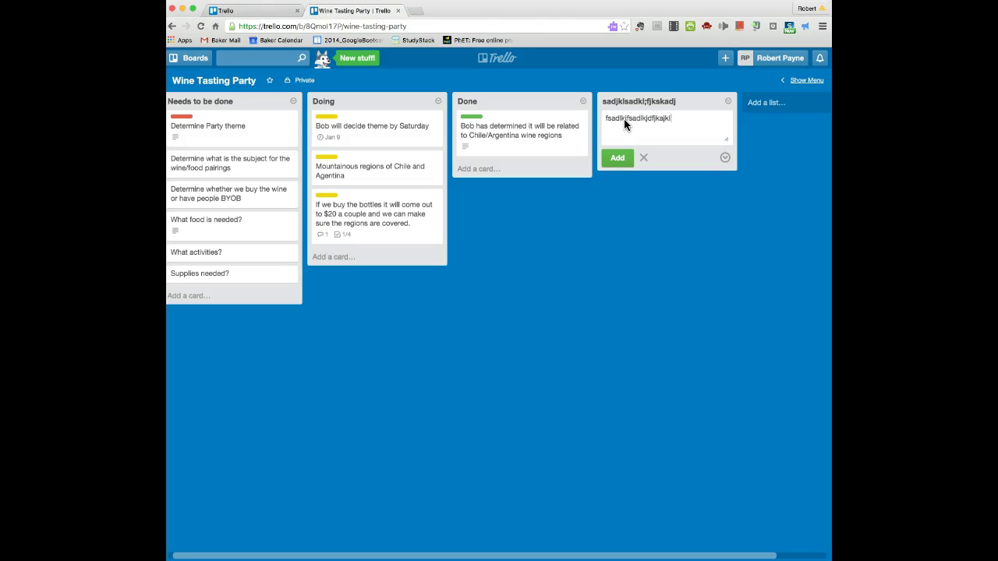
{"action": "left_click", "coordinate": [628, 157]}
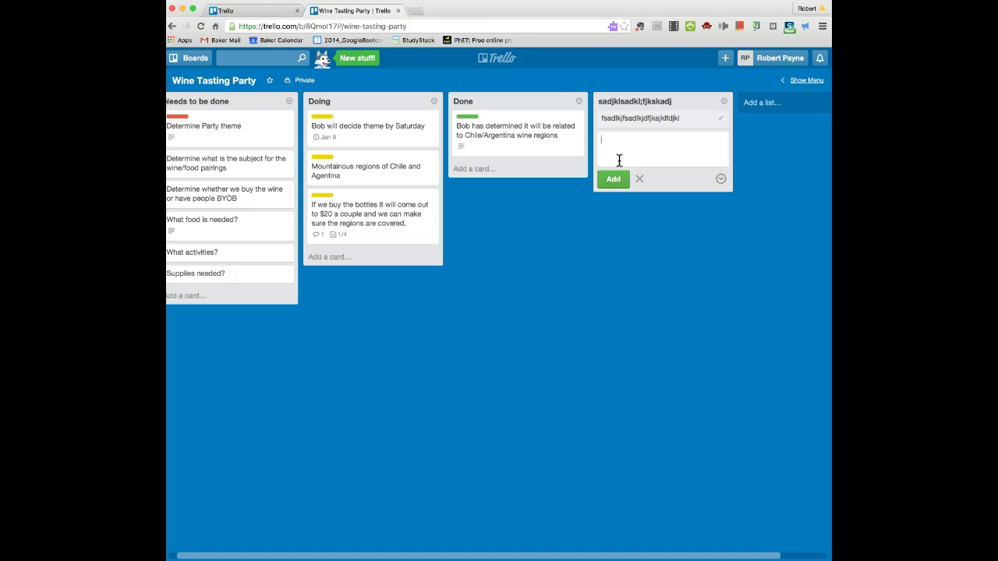
{"action": "type", "text": "fsjkdafl;kgdfs"}
{"action": "left_click", "coordinate": [613, 178]}
{"action": "type", "text": "dfgjkldfakljdfglk"}
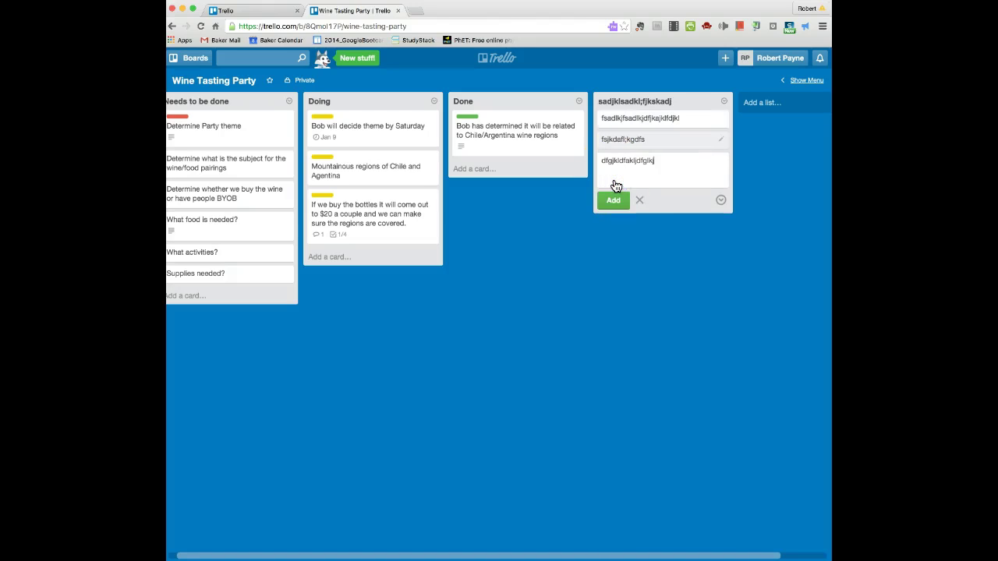
{"action": "left_click", "coordinate": [639, 200]}
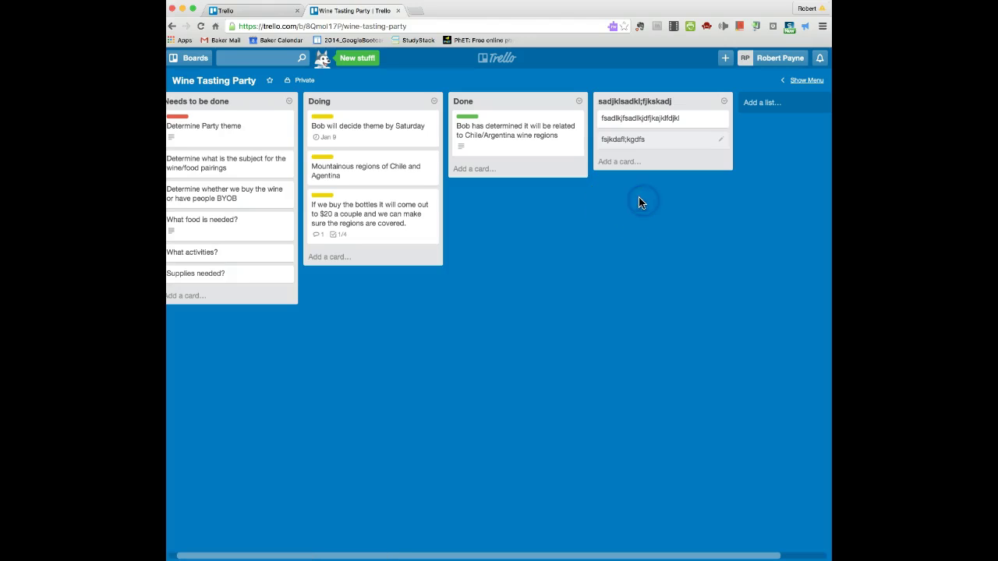
{"action": "left_click", "coordinate": [656, 142]}
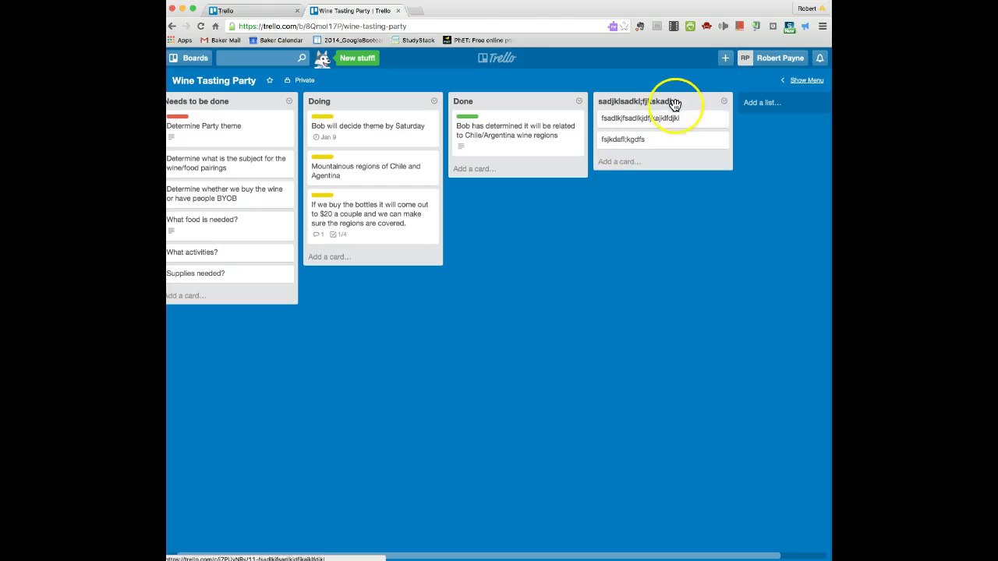
{"action": "mouse_move", "coordinate": [675, 104]}
{"action": "left_mouse_down"}
{"action": "mouse_move", "coordinate": [659, 138]}
{"action": "mouse_move", "coordinate": [530, 105]}
{"action": "mouse_move", "coordinate": [610, 138]}
{"action": "mouse_move", "coordinate": [686, 104]}
{"action": "left_mouse_up"}
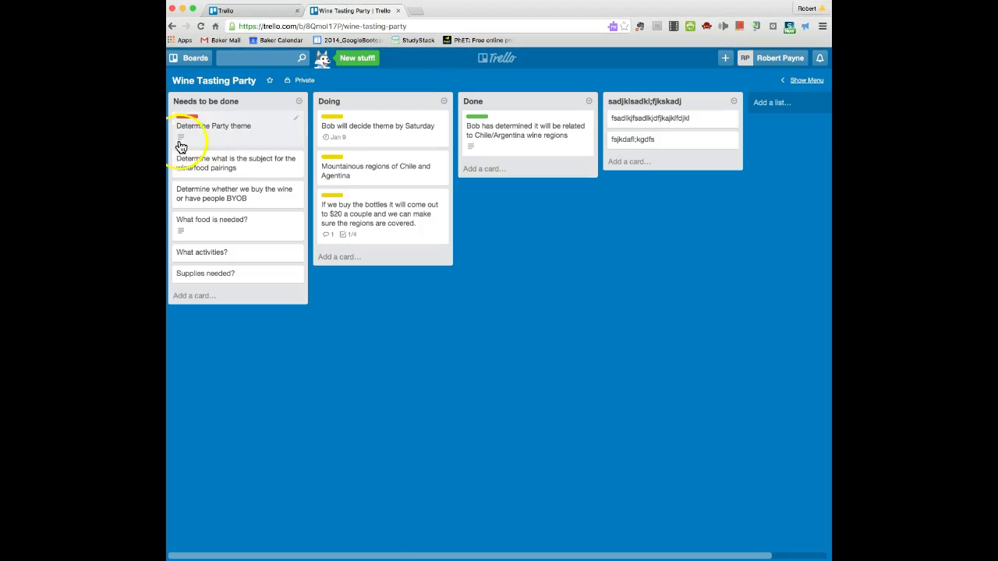
{"action": "left_click", "coordinate": [236, 130]}
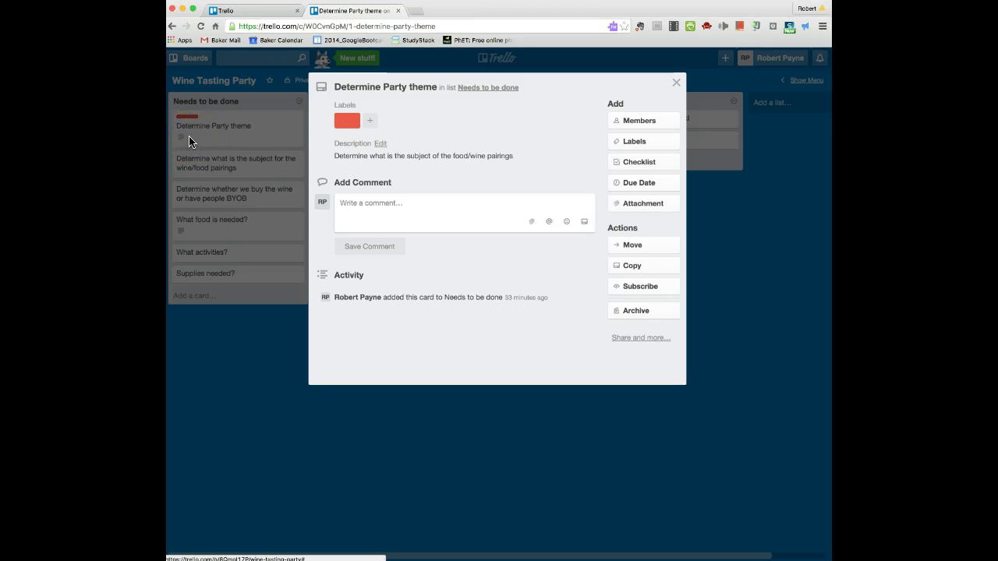
{"action": "left_click", "coordinate": [676, 84]}
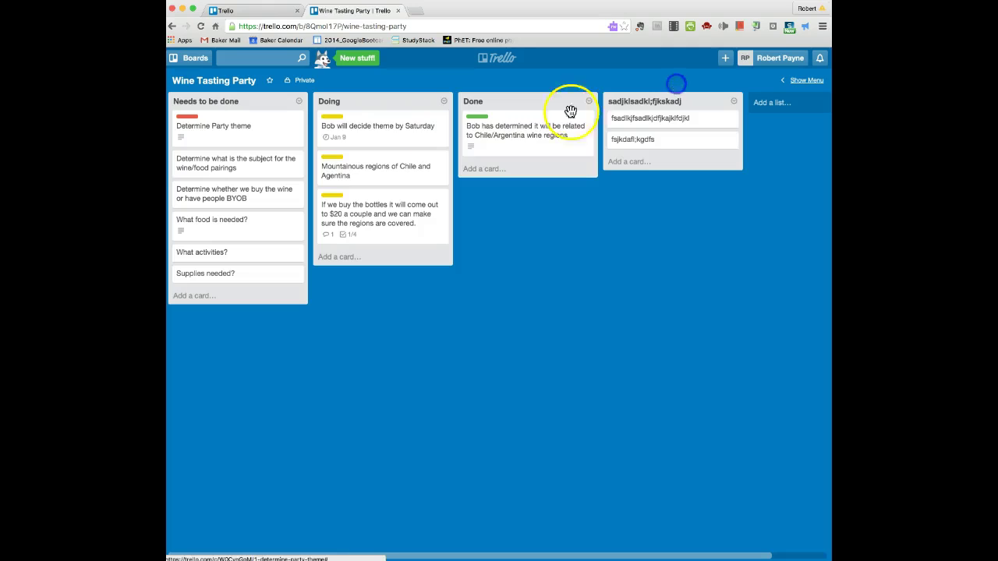
{"action": "left_click", "coordinate": [404, 129]}
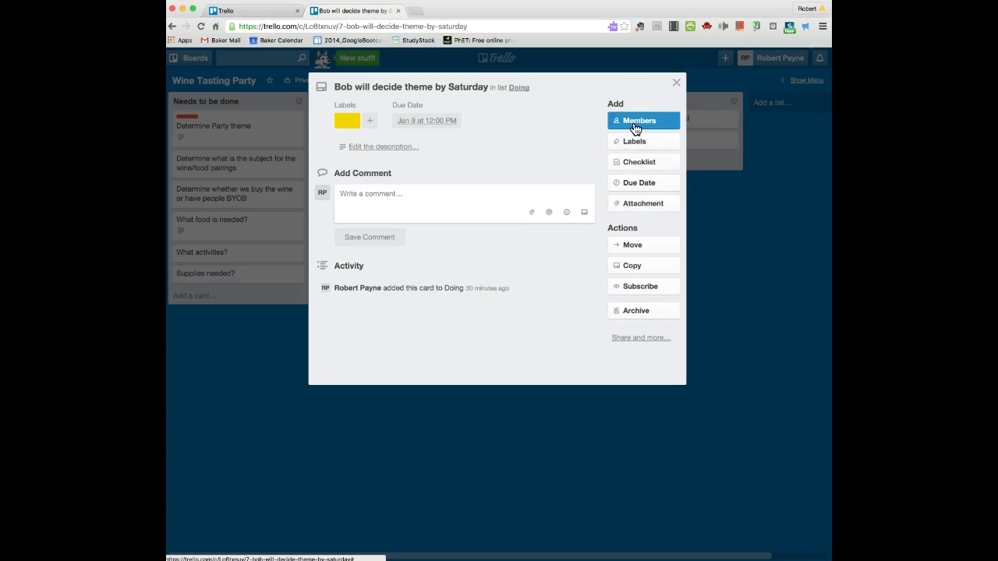
{"action": "left_click", "coordinate": [635, 143]}
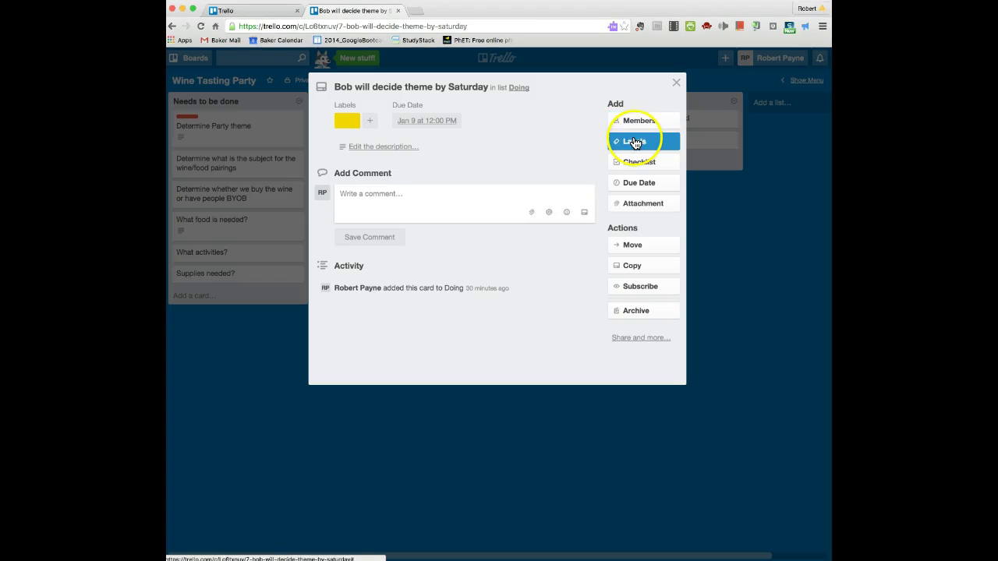
{"action": "left_click", "coordinate": [637, 187]}
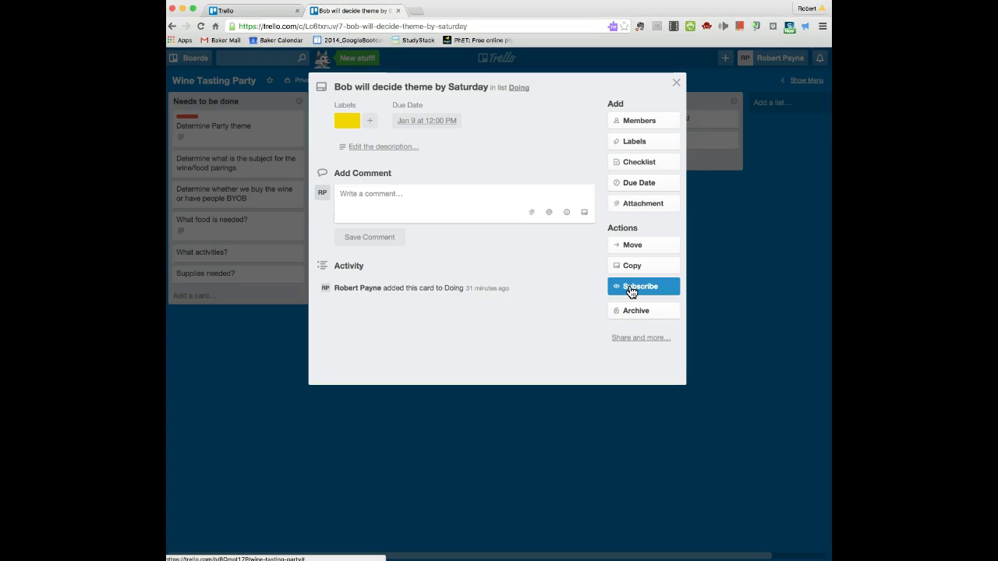
{"action": "left_click", "coordinate": [675, 85]}
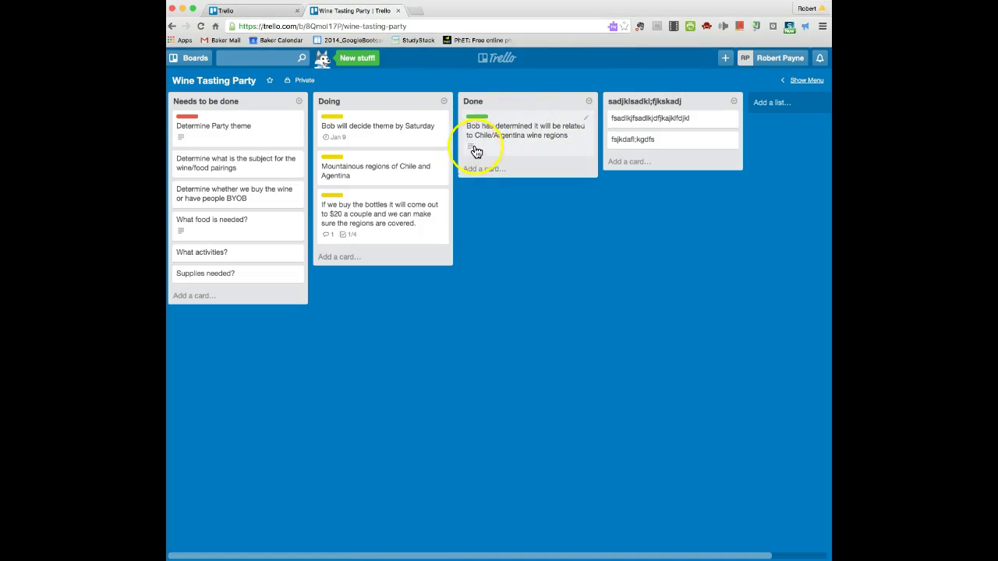
{"action": "left_click", "coordinate": [518, 130]}
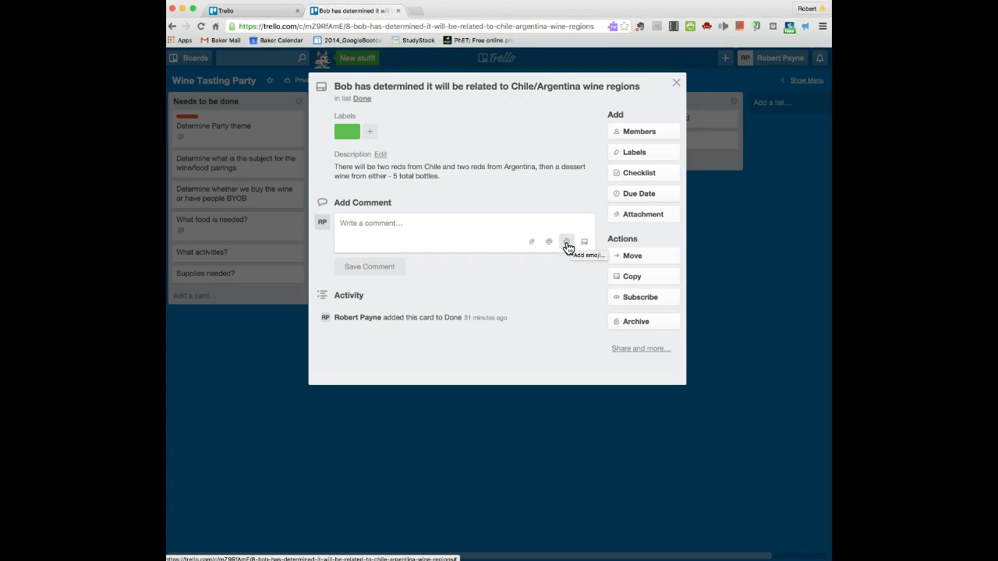
{"action": "left_click", "coordinate": [579, 246]}
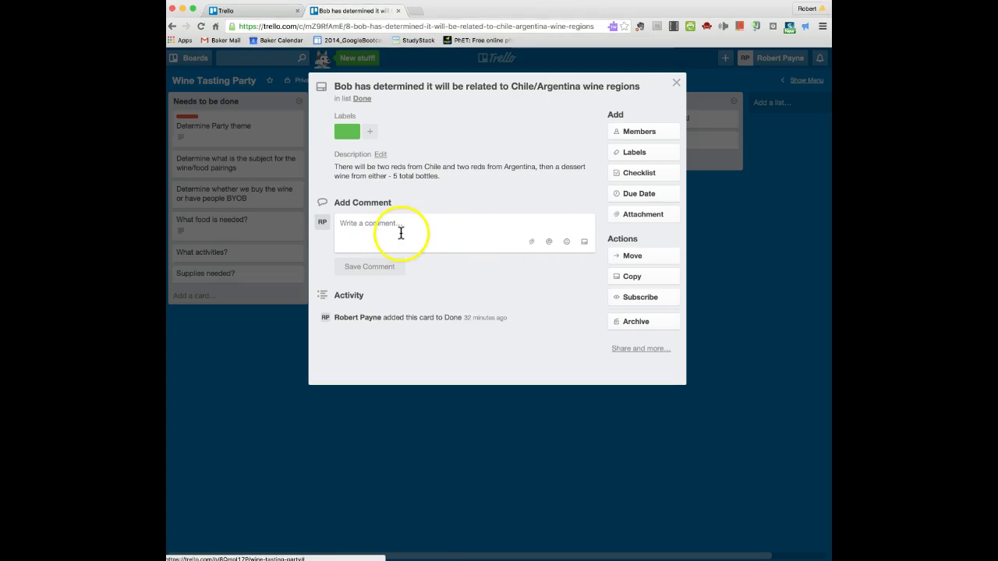
{"action": "left_click", "coordinate": [676, 82]}
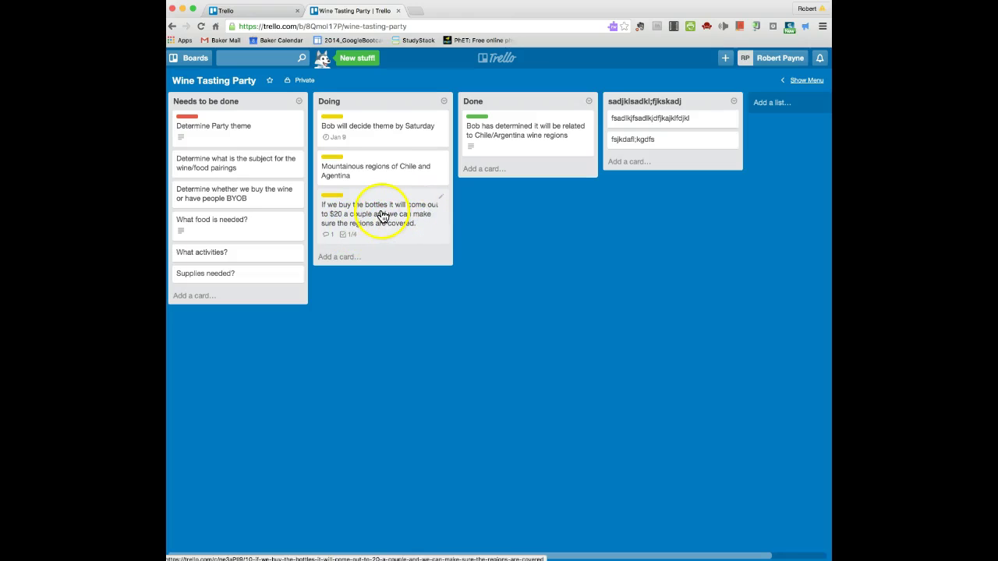
Review the Wine list checklist on the Doing card about buying $20 bottles, then close it.
{"action": "left_click", "coordinate": [382, 213]}
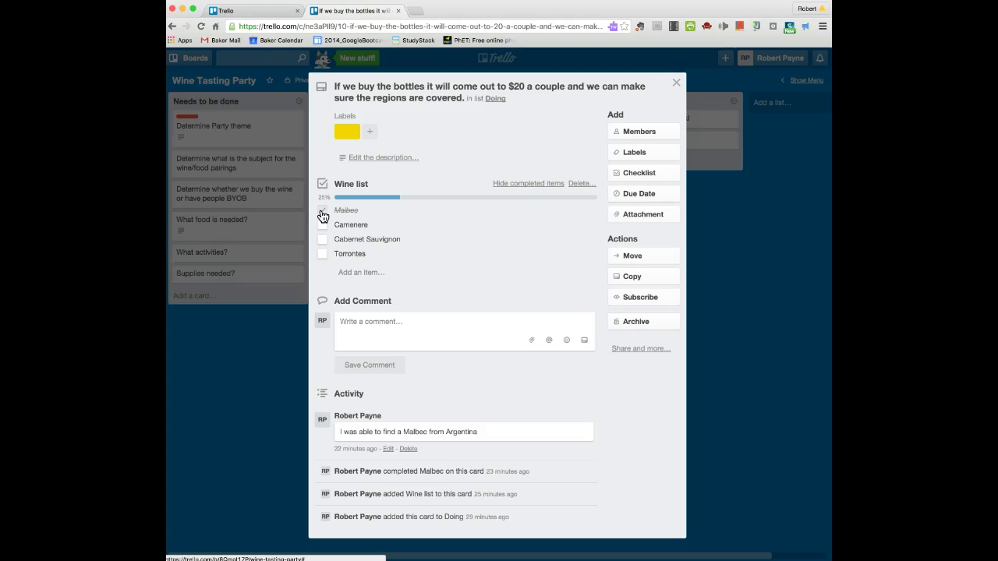
{"action": "left_click", "coordinate": [678, 83]}
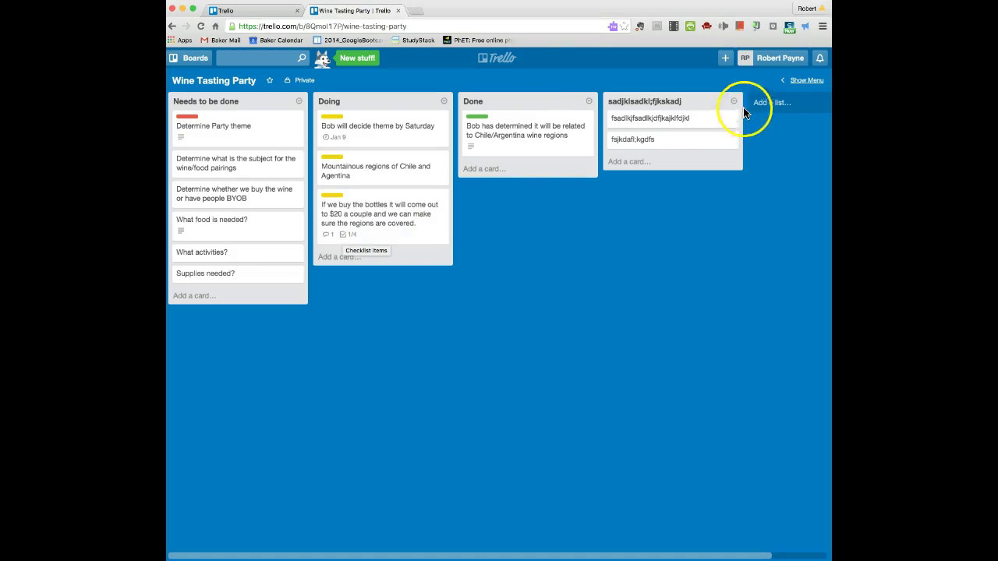
Open the board menu's background colour choices and try a cyan background.
{"action": "left_click", "coordinate": [806, 81]}
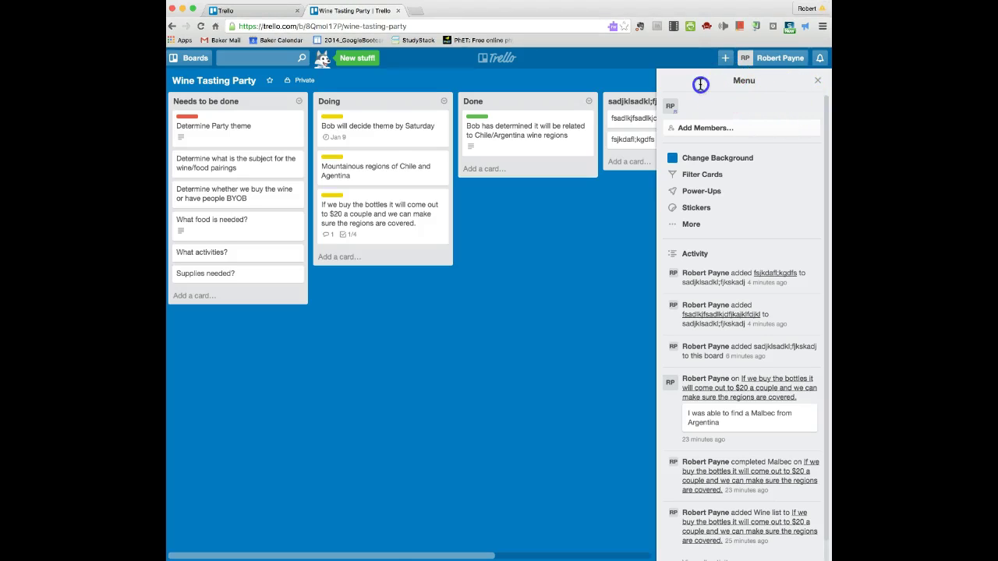
{"action": "scroll", "coordinate": [753, 192], "scroll_direction": "down", "scroll_amount": 1}
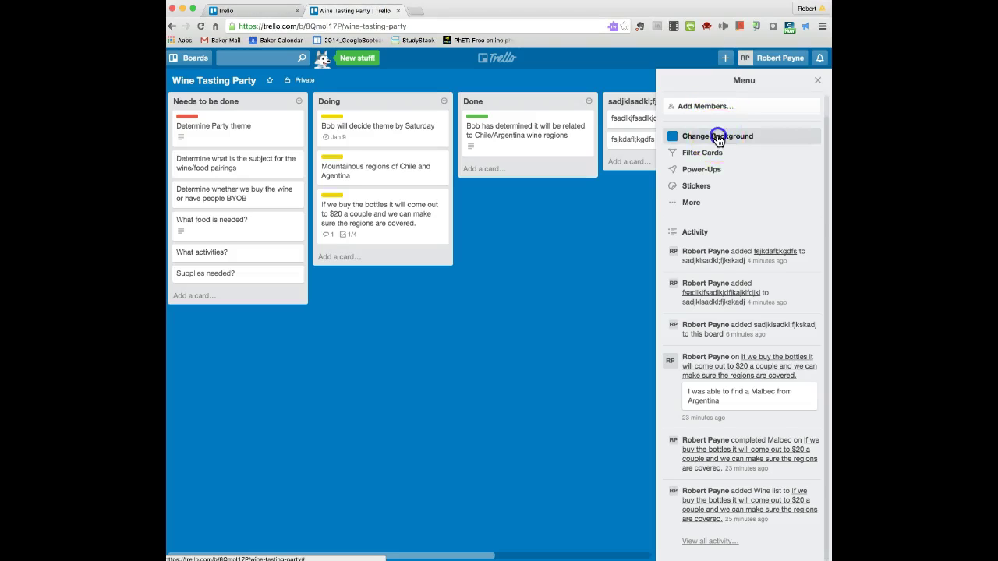
{"action": "left_click", "coordinate": [717, 136]}
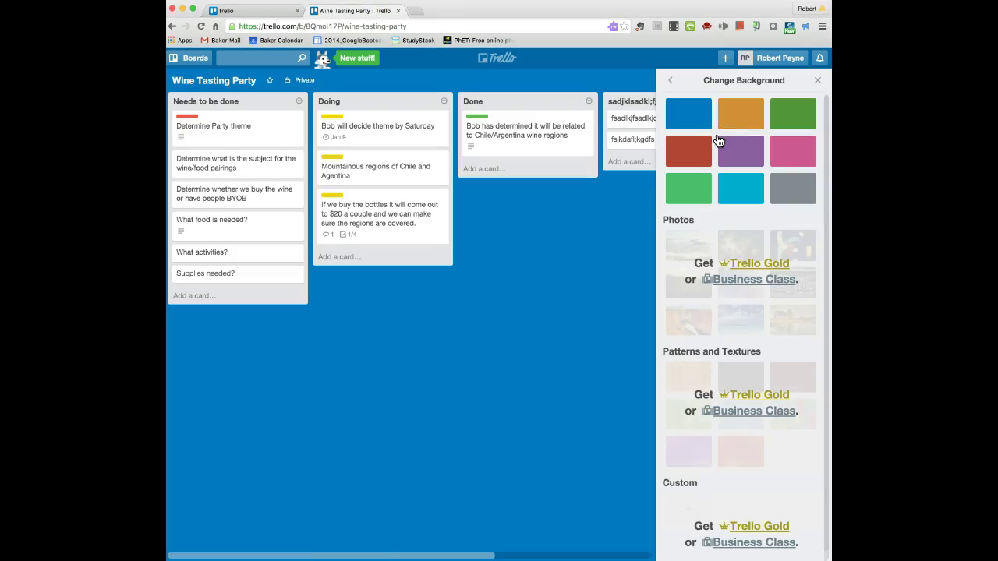
{"action": "left_click", "coordinate": [748, 187]}
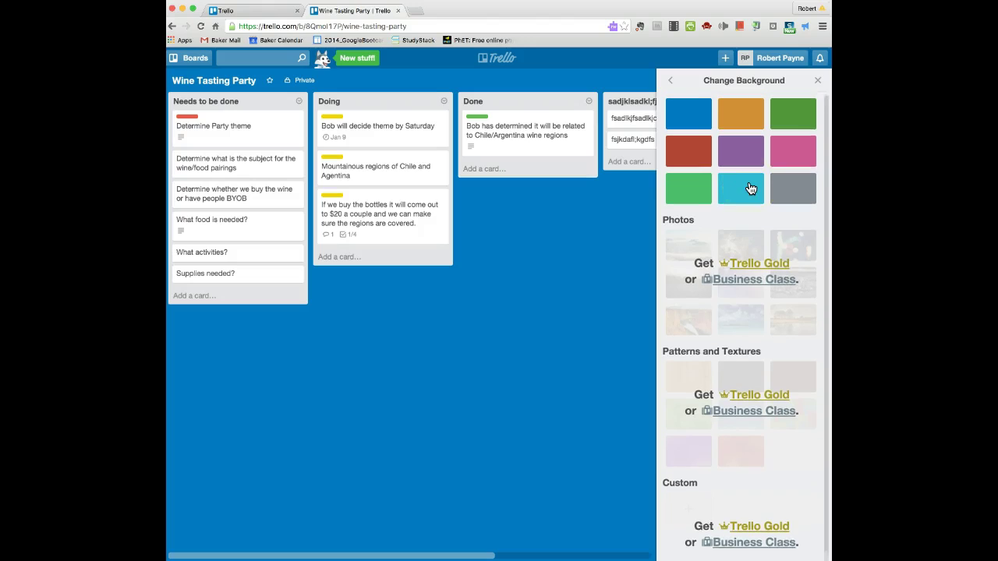
Close the background panel to view the board, then return to the board menu's activity feed.
{"action": "scroll", "coordinate": [750, 188], "scroll_direction": "down", "scroll_amount": 1}
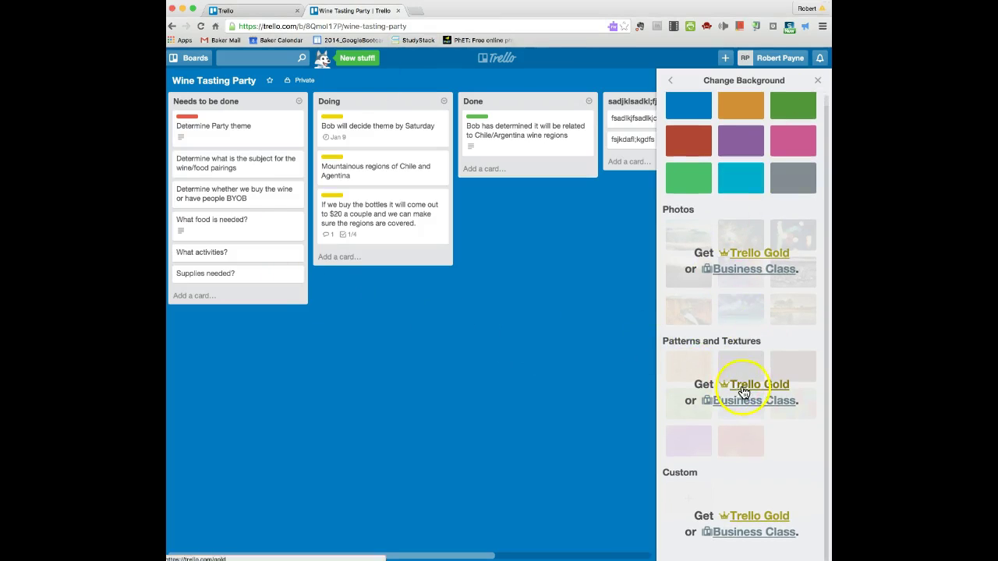
{"action": "scroll", "coordinate": [717, 280], "scroll_direction": "up", "scroll_amount": 1}
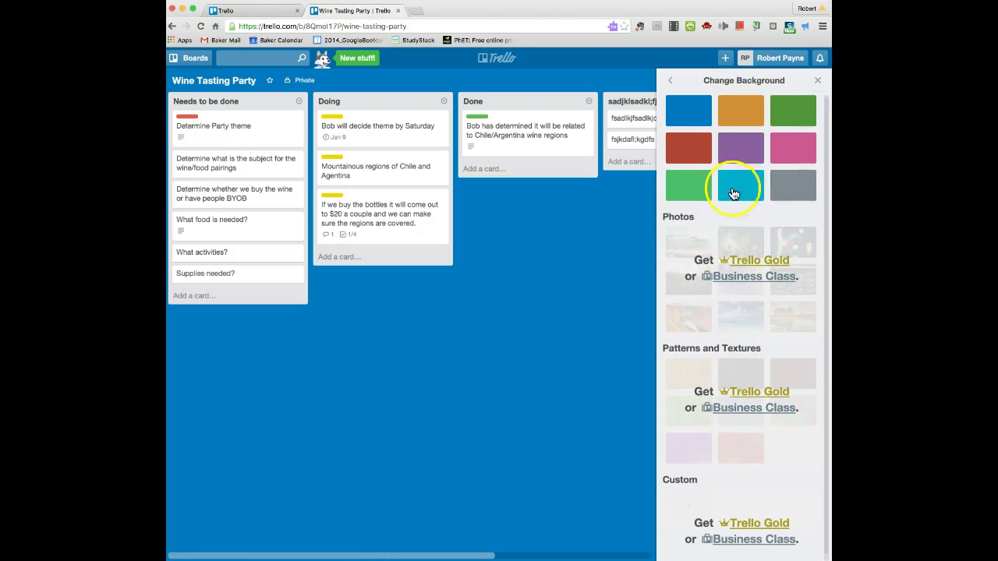
{"action": "scroll", "coordinate": [717, 215], "scroll_direction": "down", "scroll_amount": 1}
{"action": "scroll", "coordinate": [717, 215], "scroll_direction": "up", "scroll_amount": 1}
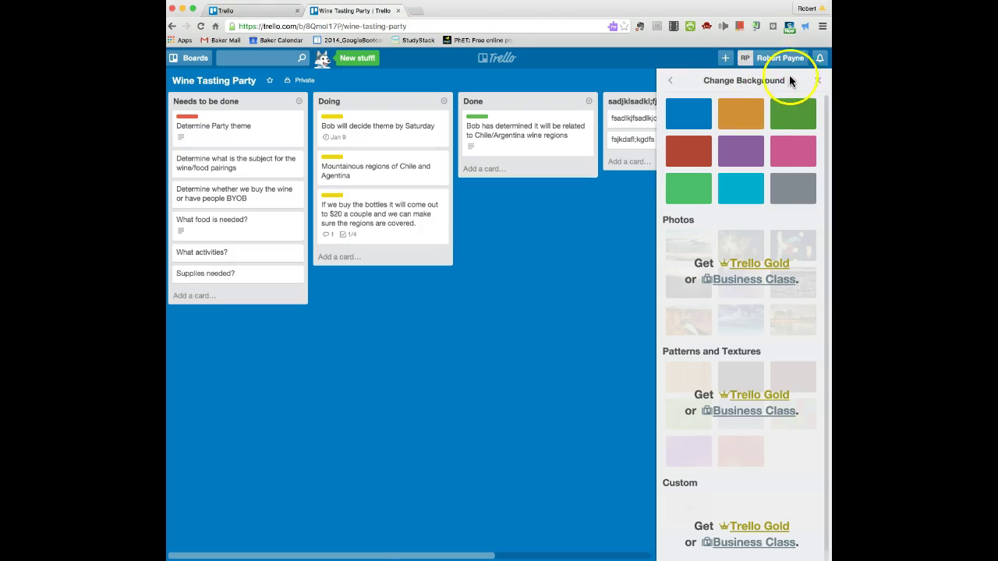
{"action": "left_click", "coordinate": [817, 81]}
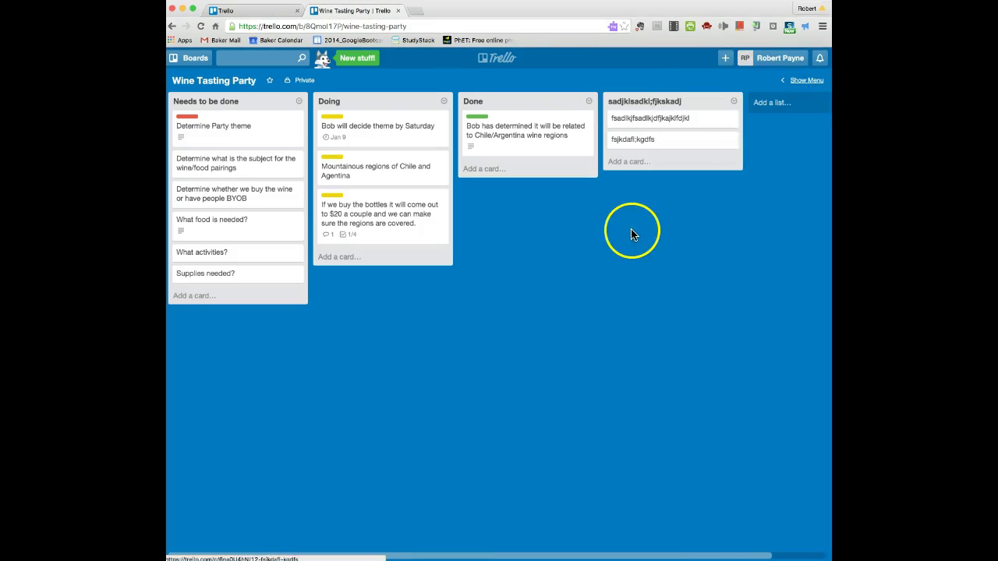
{"action": "left_click", "coordinate": [804, 82]}
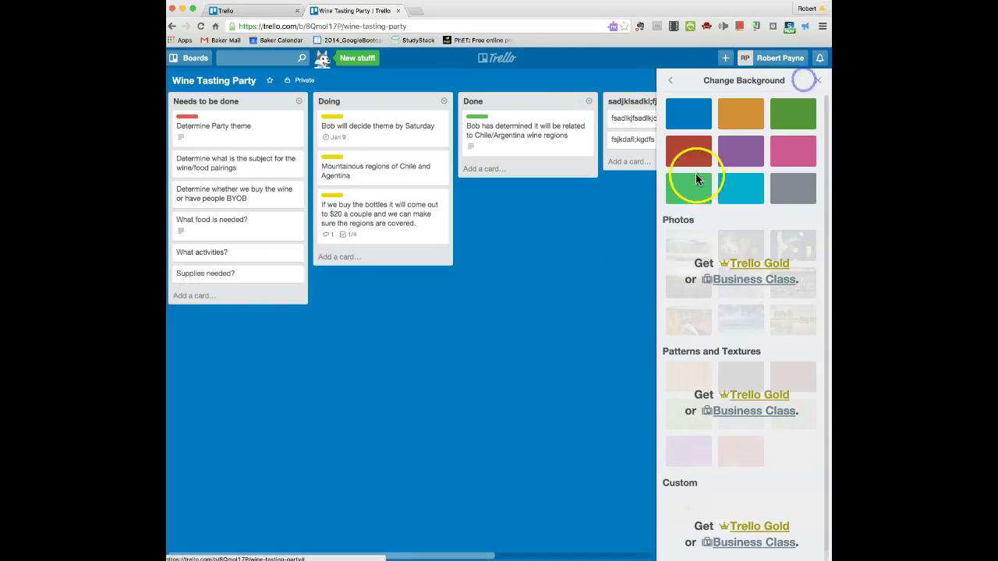
{"action": "left_click", "coordinate": [672, 83]}
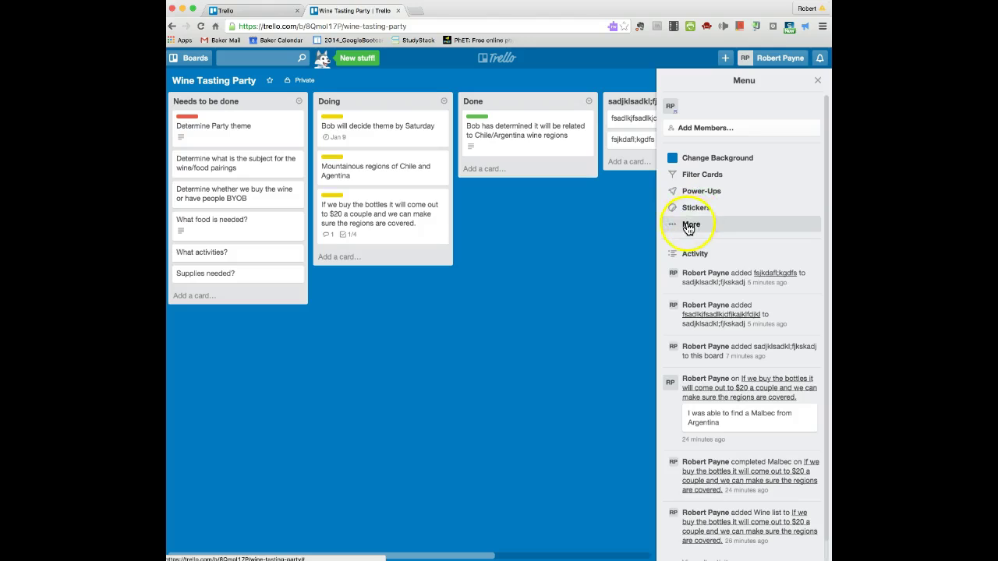
Browse More options (Settings, Subscribe, Copy Board, Email-to-board Settings), then close the board menu.
{"action": "left_click", "coordinate": [691, 223]}
{"action": "left_click", "coordinate": [700, 114]}
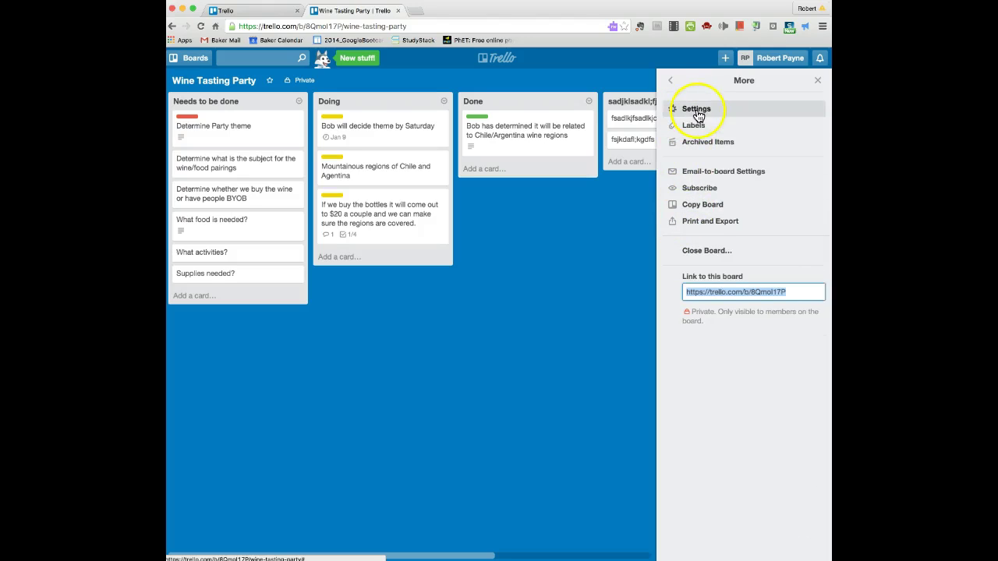
{"action": "left_click", "coordinate": [700, 190]}
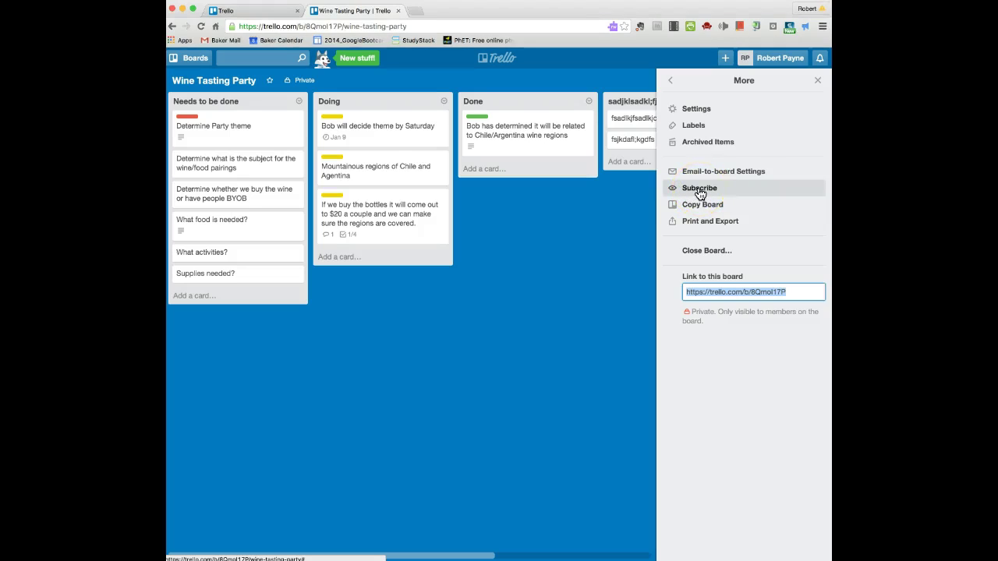
{"action": "left_click", "coordinate": [703, 224]}
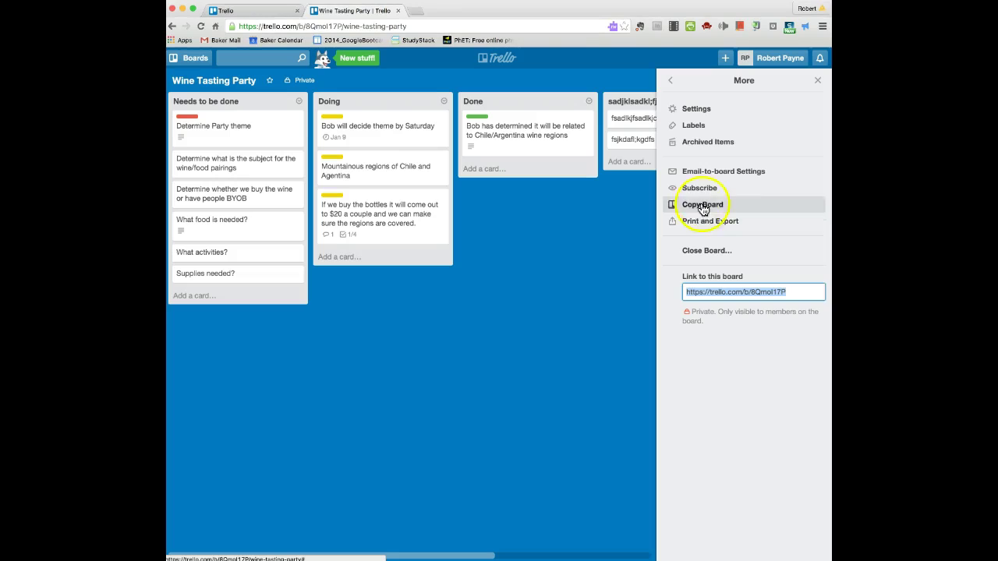
{"action": "left_click", "coordinate": [700, 176]}
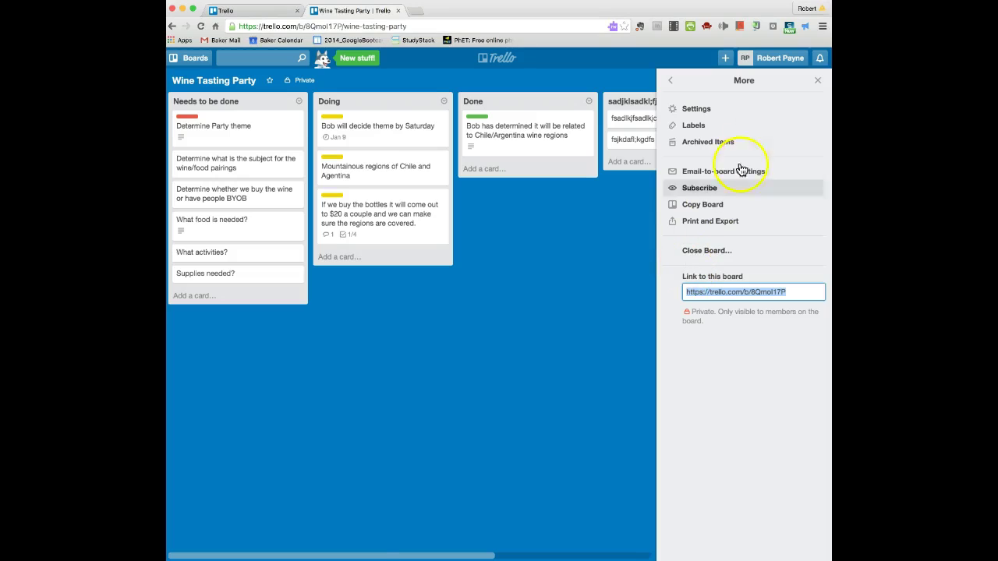
{"action": "left_click", "coordinate": [816, 82]}
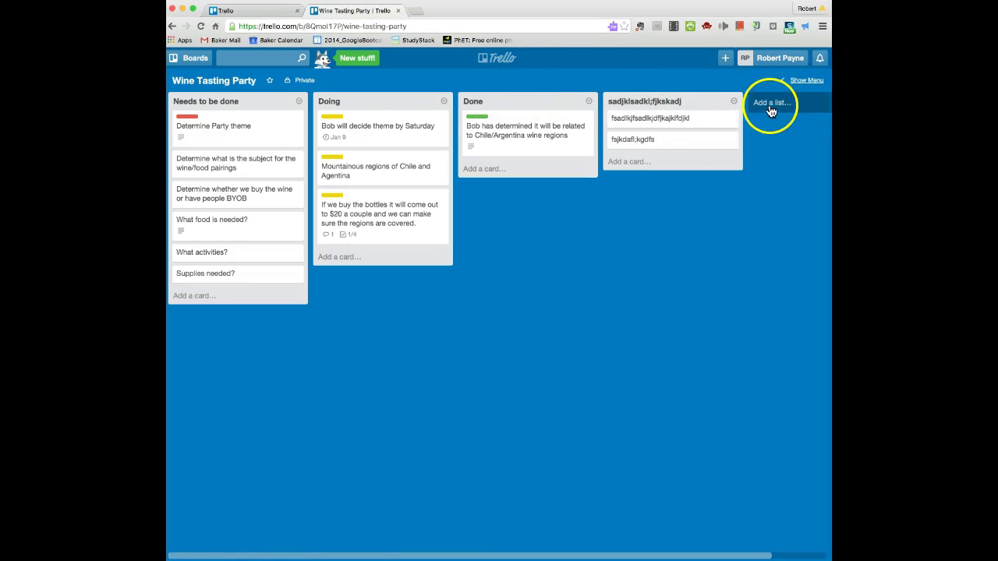
{"action": "left_click", "coordinate": [770, 107]}
{"action": "left_click", "coordinate": [795, 121]}
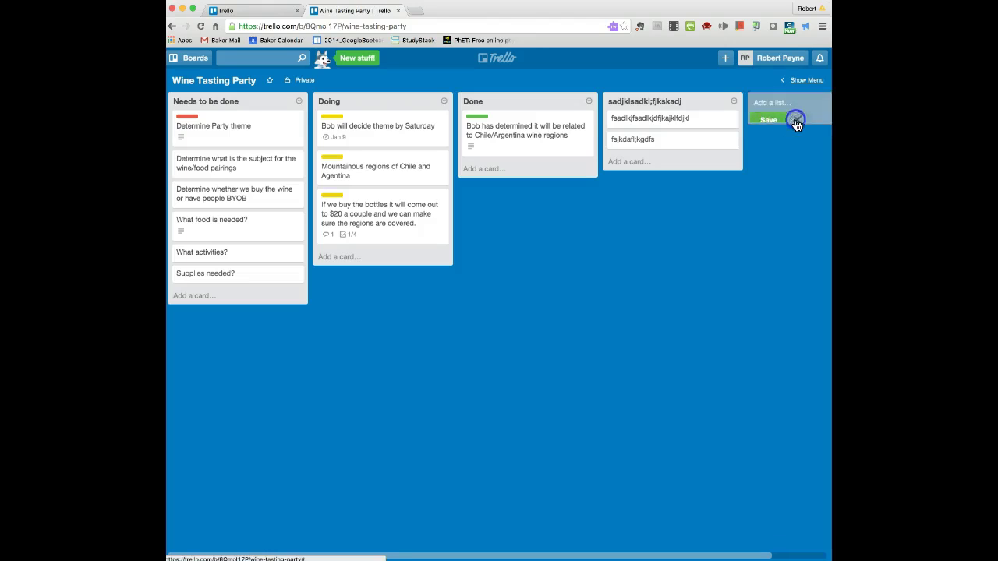
{"action": "left_click", "coordinate": [732, 102]}
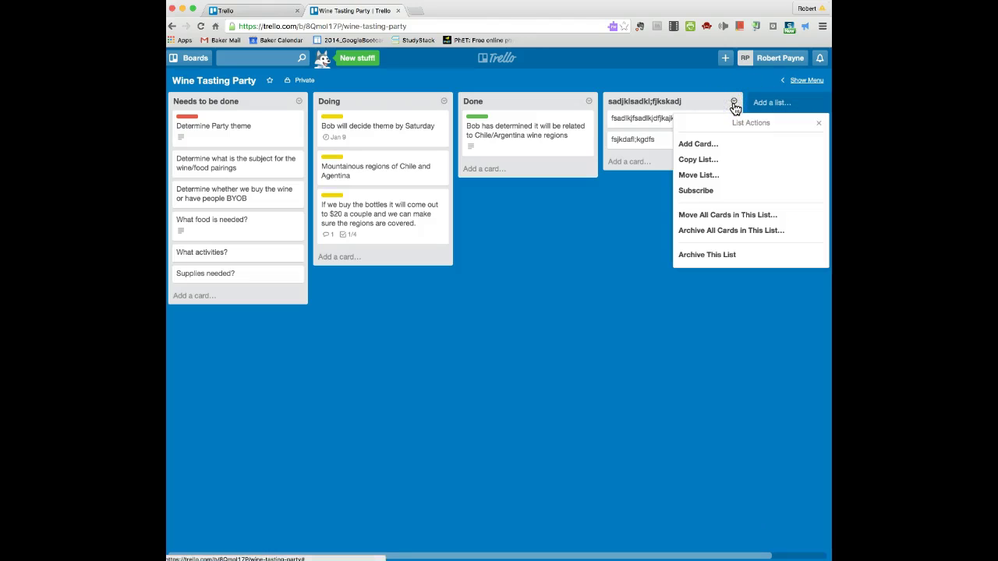
{"action": "left_click", "coordinate": [734, 102]}
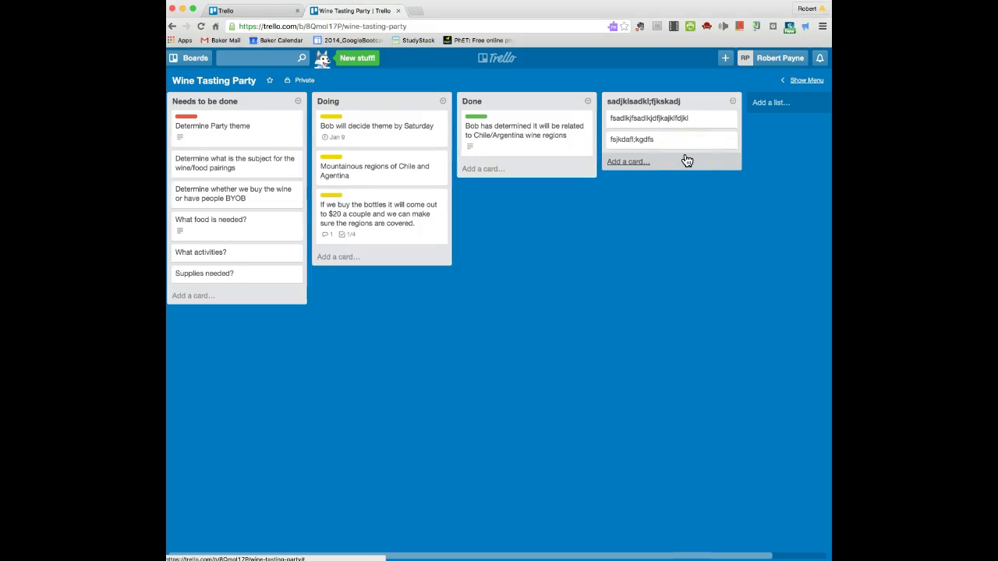
{"action": "left_click", "coordinate": [669, 210]}
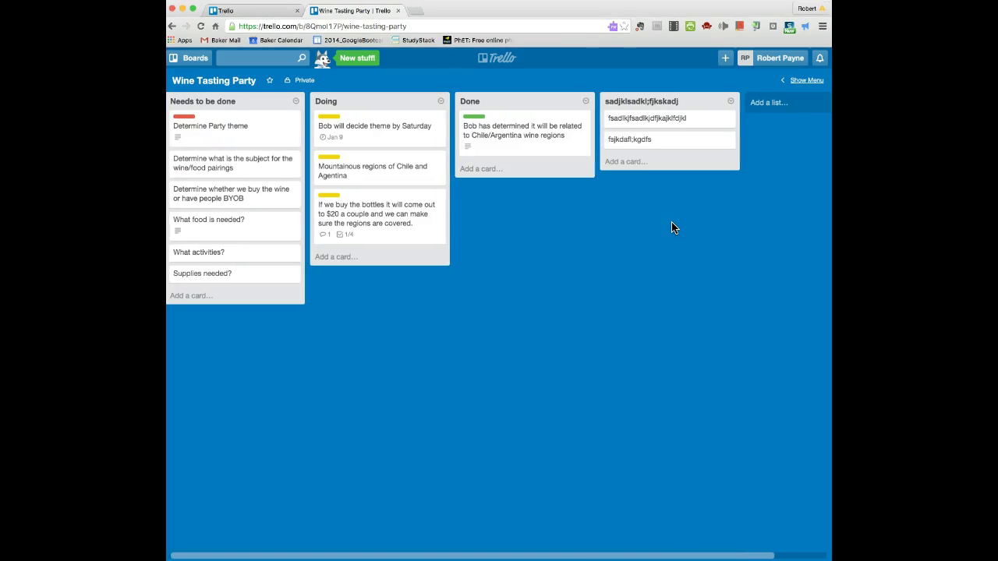
{"action": "left_click", "coordinate": [302, 83]}
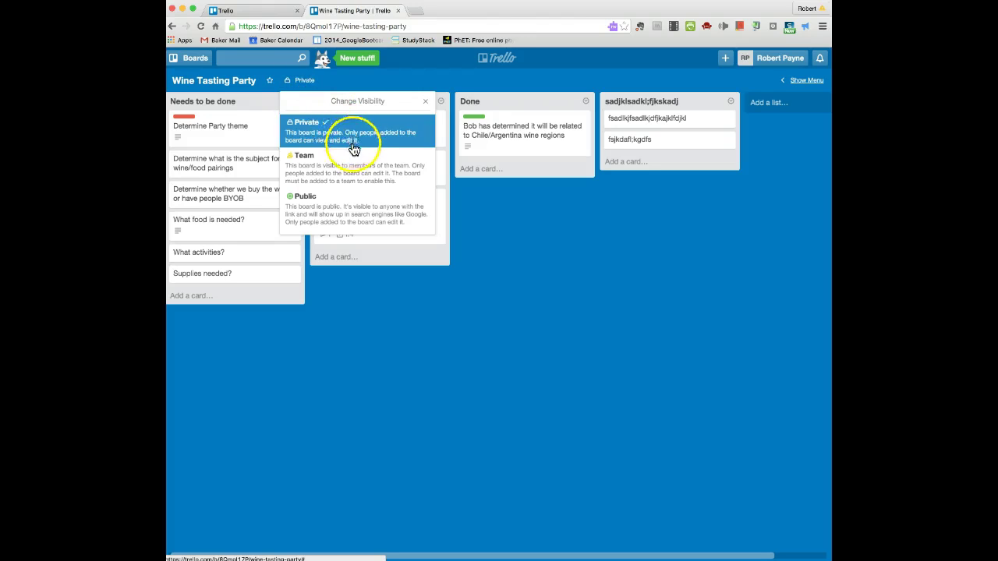
{"action": "left_click", "coordinate": [352, 205]}
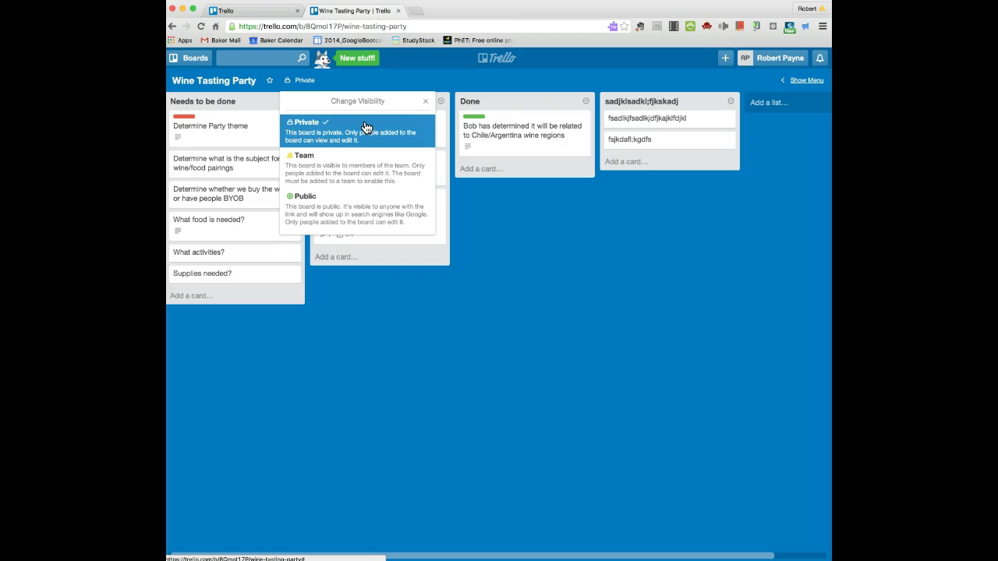
{"action": "left_click", "coordinate": [363, 165]}
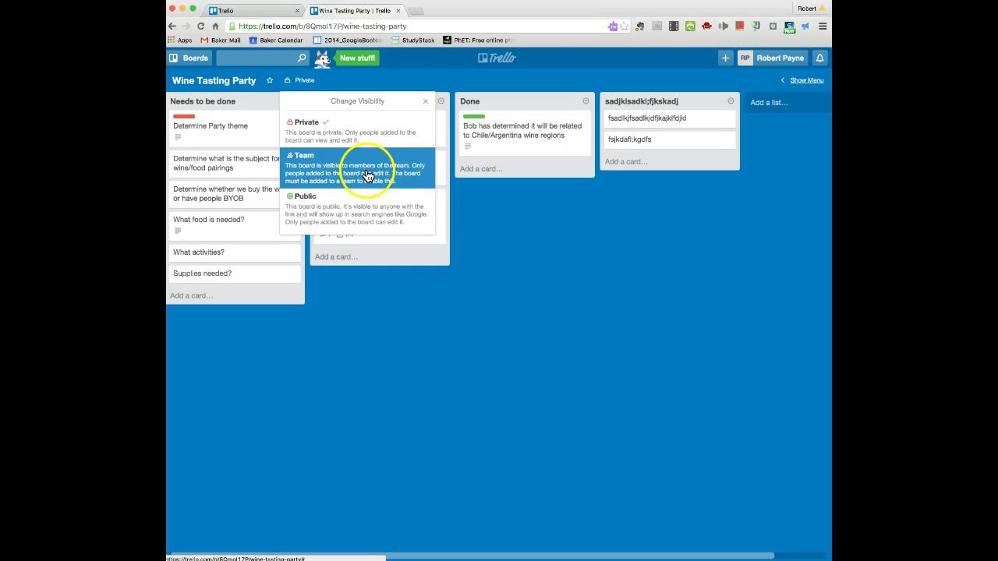
{"action": "left_click", "coordinate": [345, 211]}
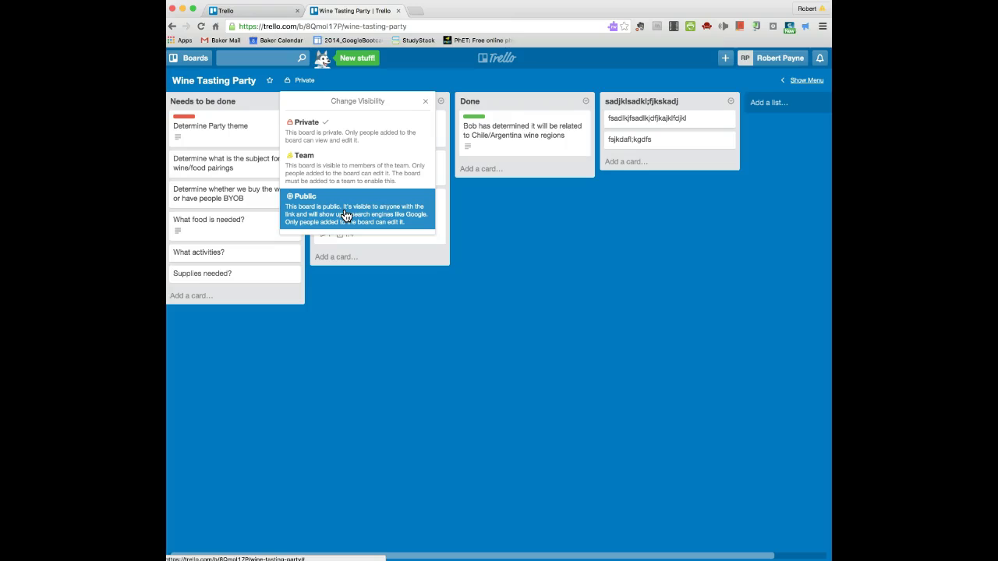
{"action": "left_click", "coordinate": [344, 215]}
{"action": "left_click", "coordinate": [347, 212]}
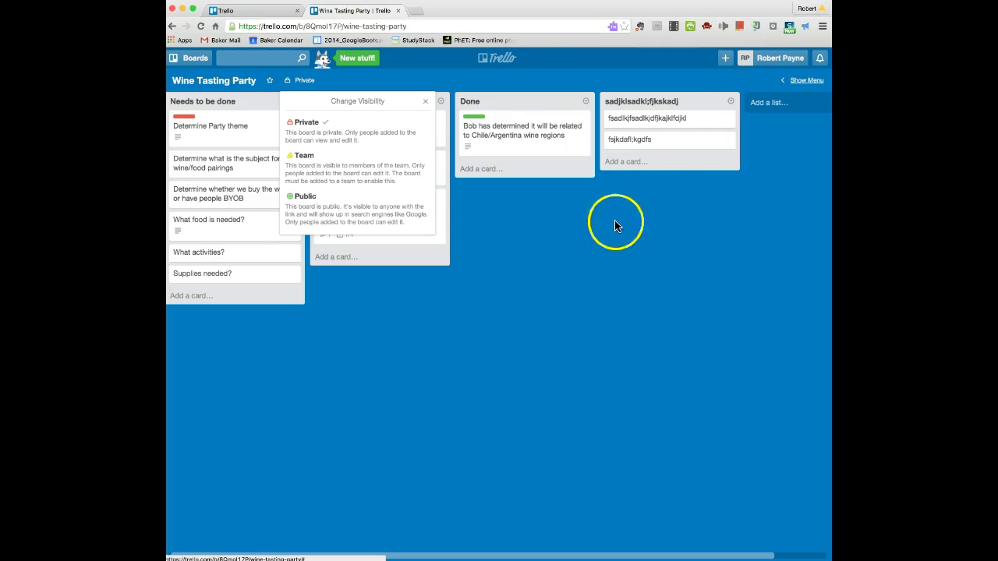
{"action": "left_click", "coordinate": [425, 101]}
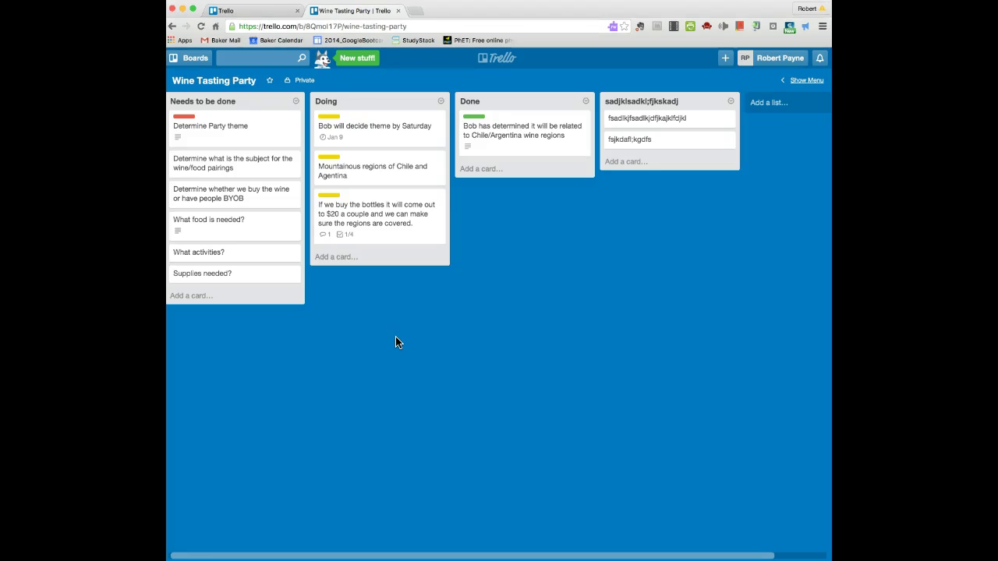
{"action": "left_click", "coordinate": [350, 118]}
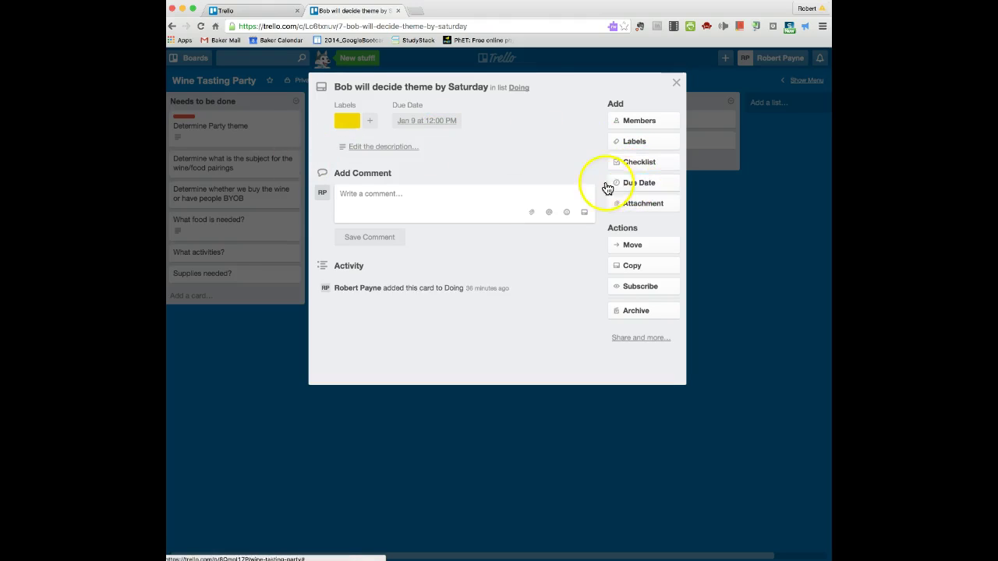
{"action": "left_click", "coordinate": [447, 120]}
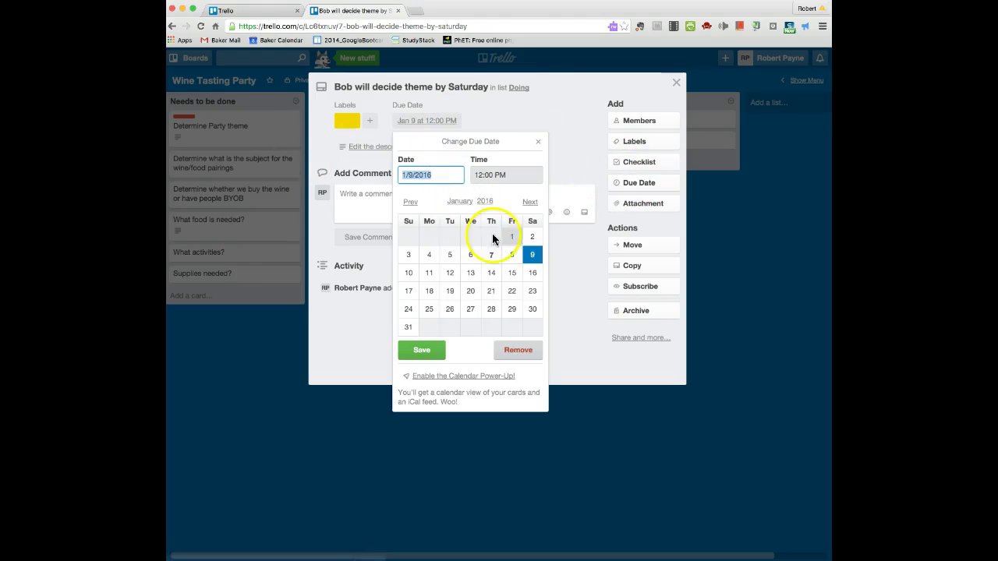
{"action": "left_click", "coordinate": [532, 237]}
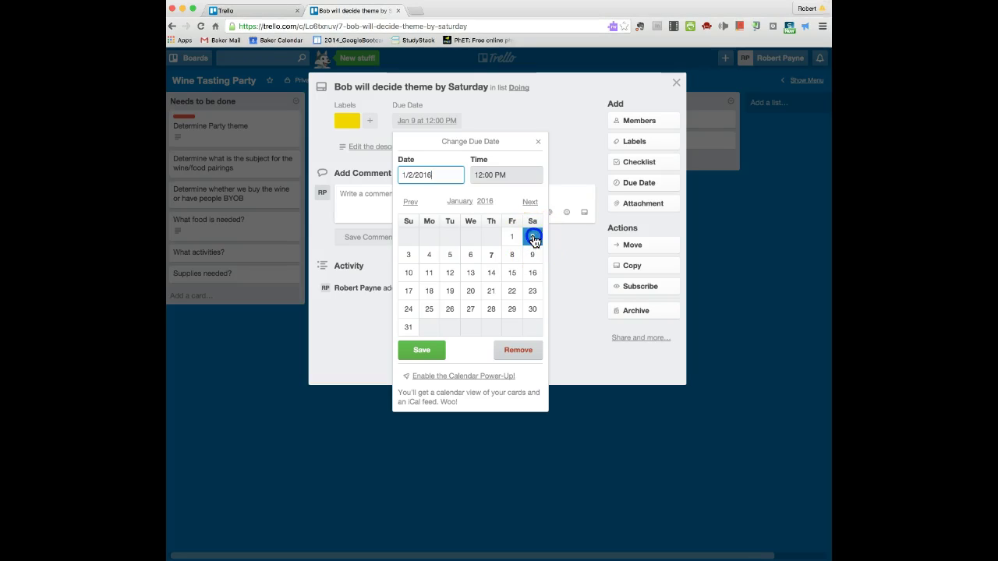
{"action": "left_click", "coordinate": [431, 350]}
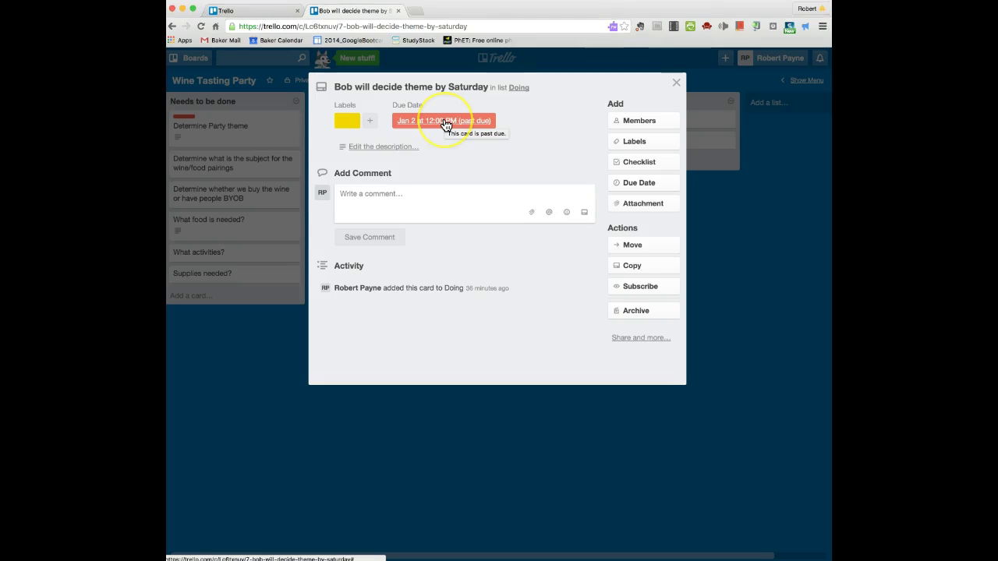
{"action": "left_click", "coordinate": [471, 123]}
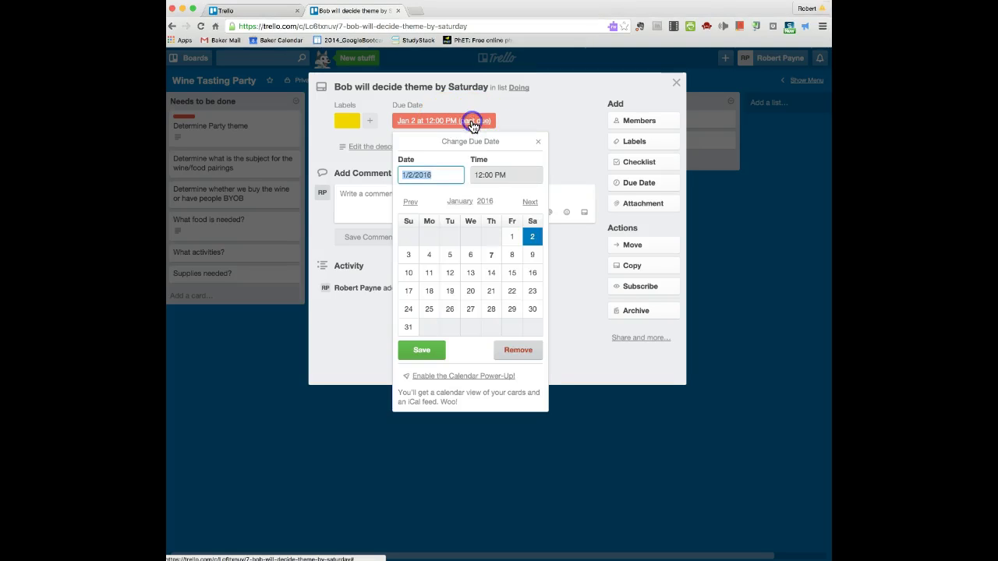
{"action": "left_click", "coordinate": [534, 256]}
{"action": "left_click", "coordinate": [427, 355]}
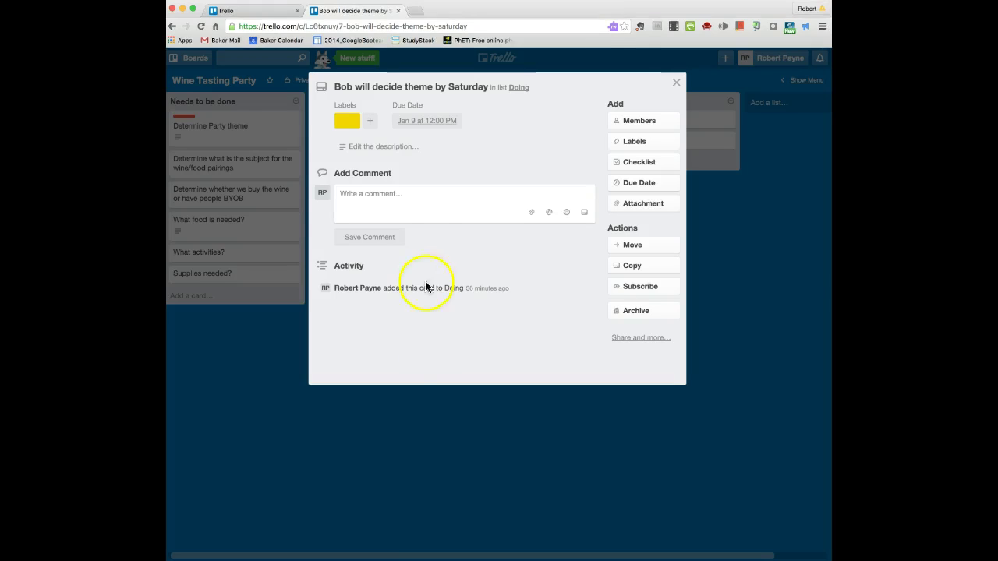
{"action": "left_click", "coordinate": [676, 82]}
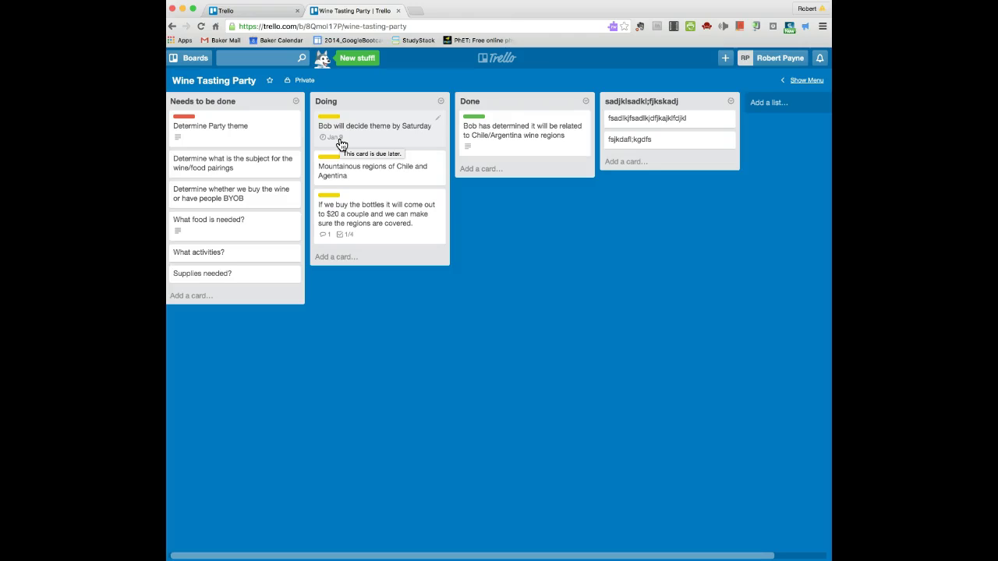
{"action": "left_click", "coordinate": [347, 141]}
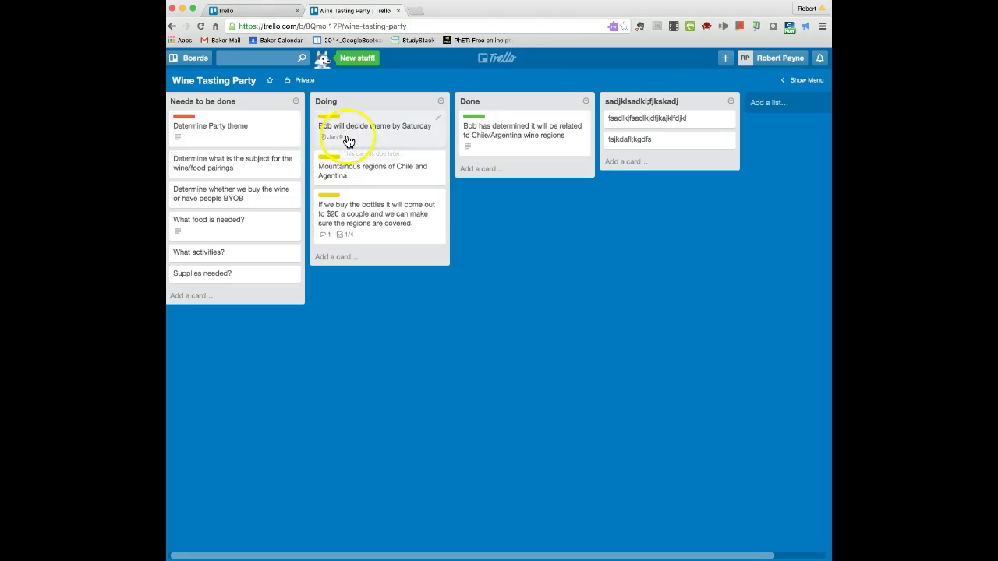